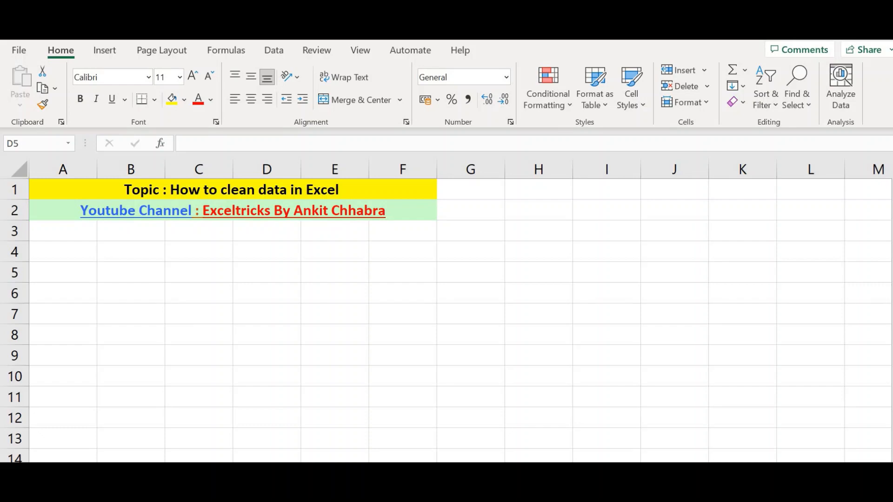
# Step: Open the hjhjh workbook from the Downloads folder and maximize its window
pyautogui.moveTo(327, 497)
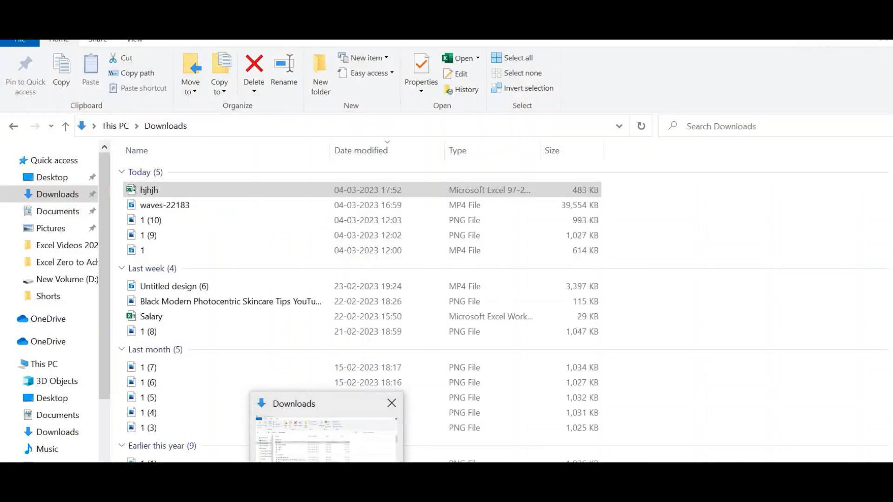
pyautogui.click(326, 438)
pyautogui.click(161, 205)
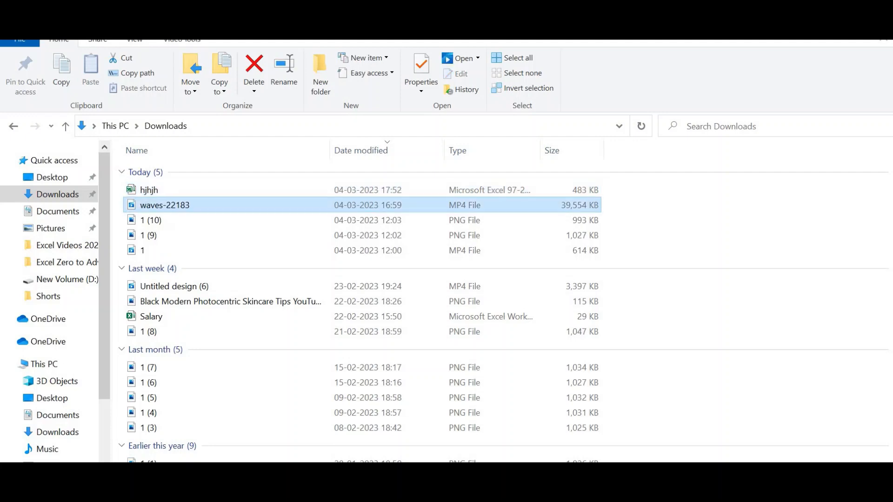
pyautogui.doubleClick(148, 189)
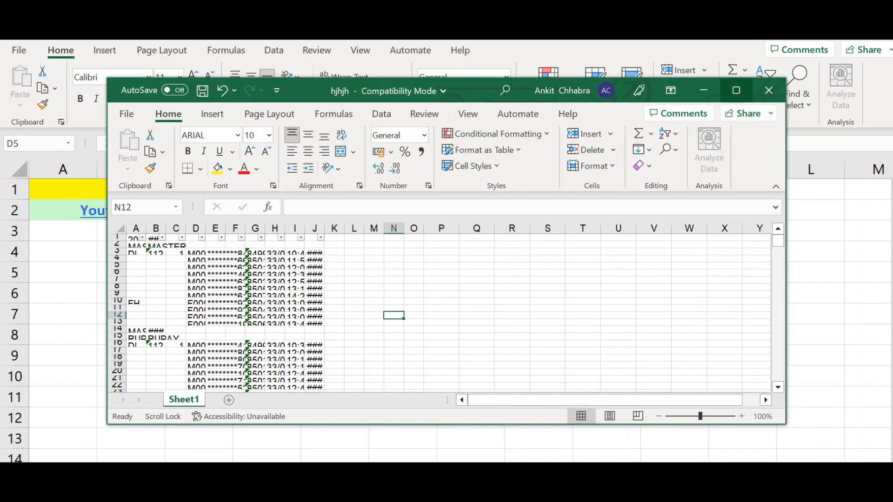
pyautogui.click(735, 90)
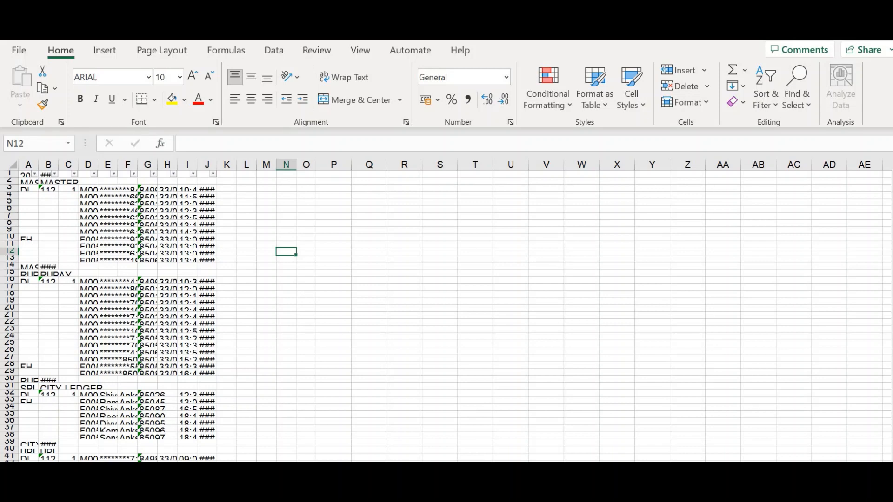
# Step: Widen columns A, B and D and increase the height of row 1 by hand
pyautogui.moveTo(38, 164); pyautogui.dragTo(99, 164)
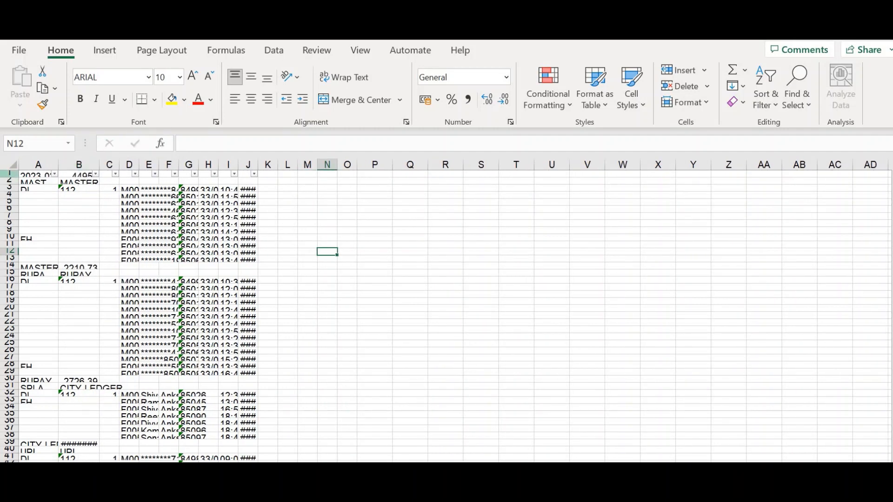
pyautogui.click(10, 173)
pyautogui.moveTo(10, 178); pyautogui.dragTo(9, 187)
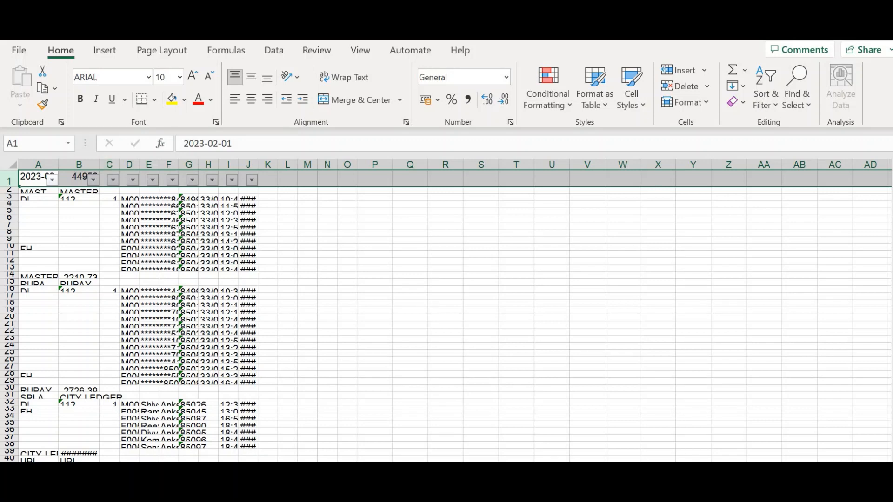
pyautogui.moveTo(138, 165); pyautogui.dragTo(157, 164)
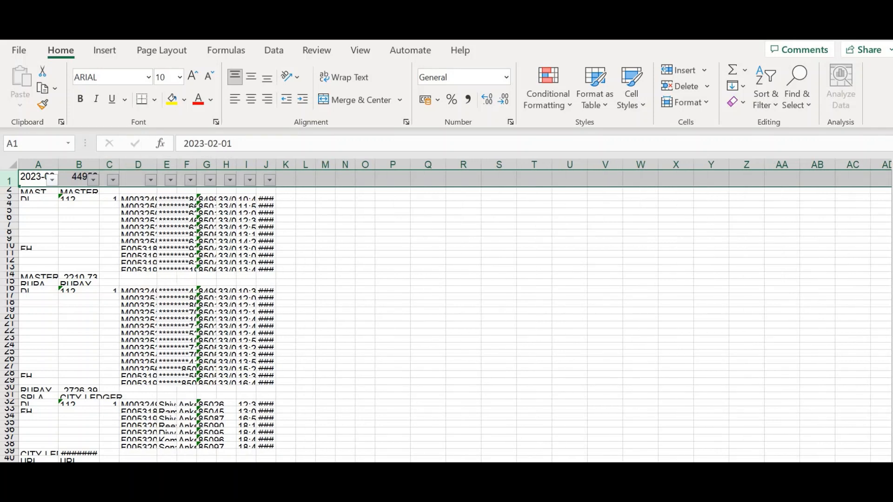
pyautogui.click(392, 226)
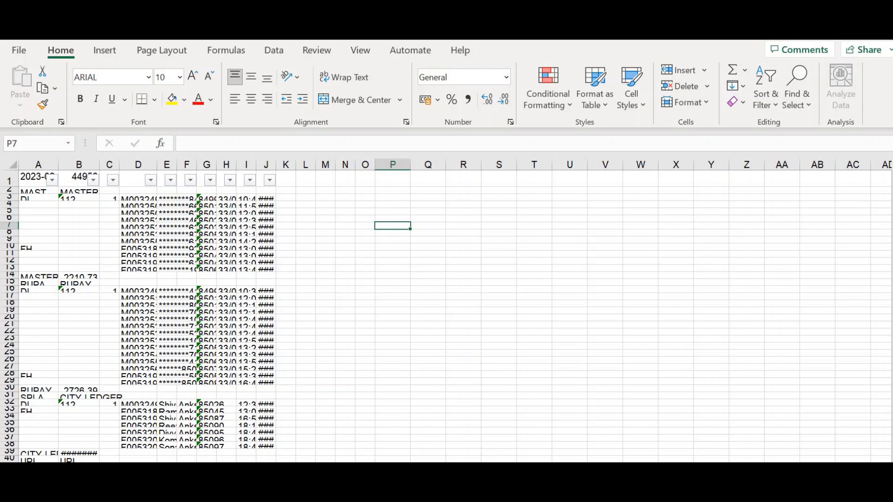
# Step: Select the entire sheet and AutoFit all column widths to their contents
pyautogui.hotkey('ctrl', 'a')
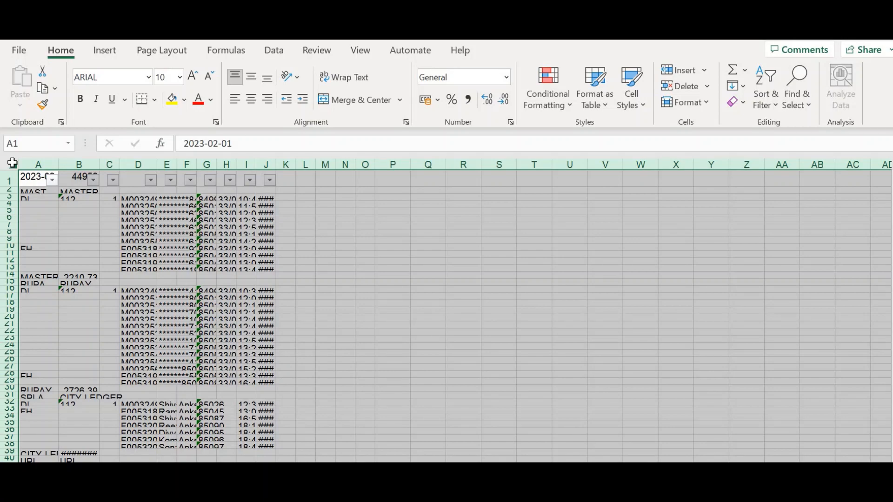
pyautogui.press('alt')
pyautogui.press('h')
pyautogui.press('o')
pyautogui.press('i')
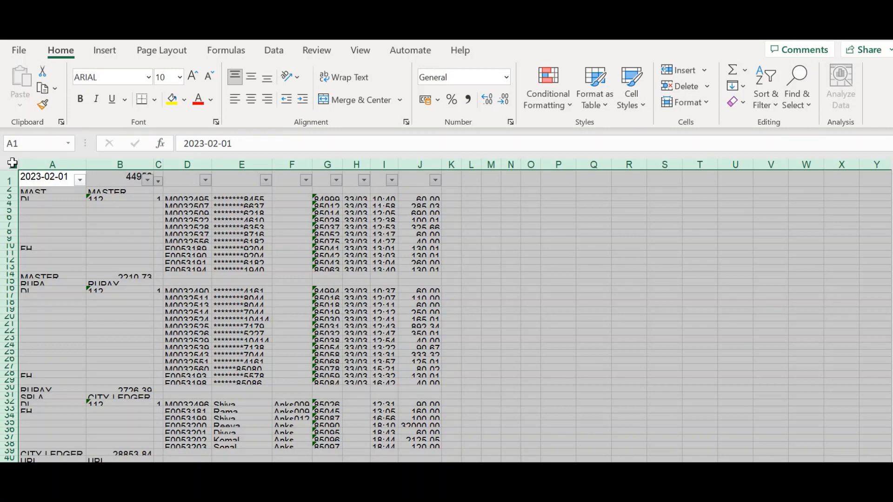
# Step: AutoFit all row heights of the selected sheet to their contents
pyautogui.press('alt')
pyautogui.press('h')
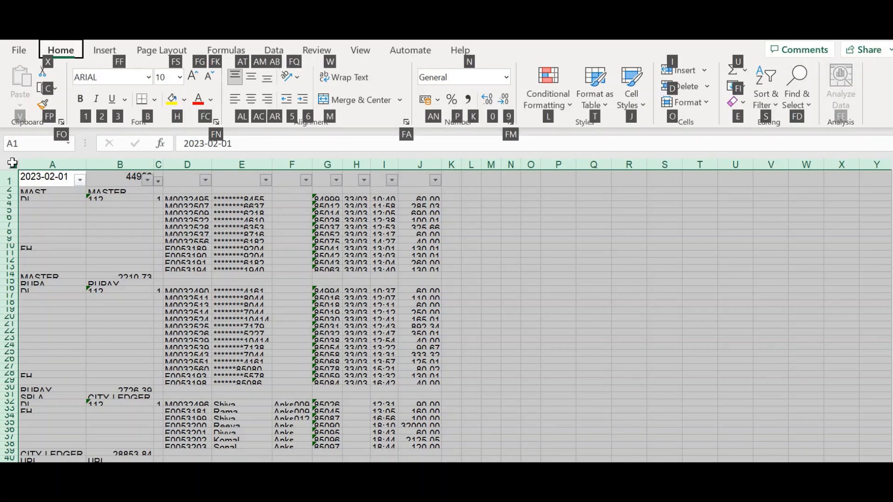
pyautogui.press('o')
pyautogui.press('a')
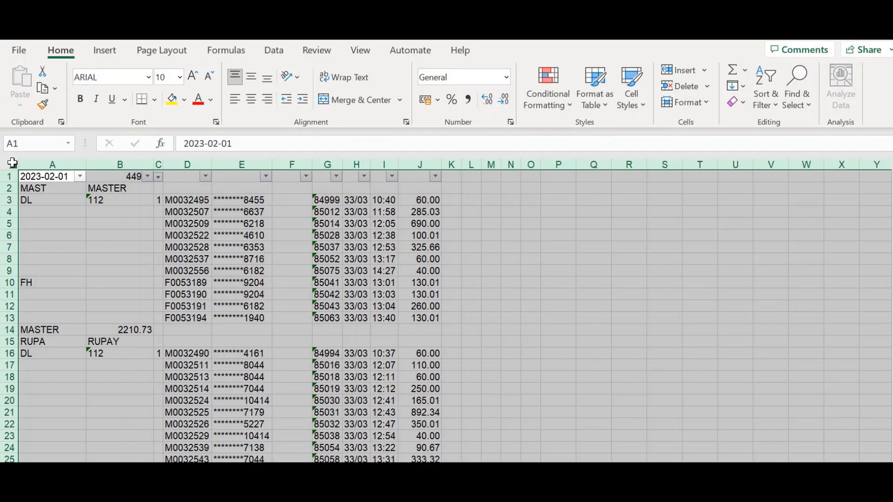
# Step: Undo the row-height and column-width AutoFit and clear the sheet selection
pyautogui.hotkey('ctrl', 'z')
pyautogui.hotkey('ctrl', 'z')
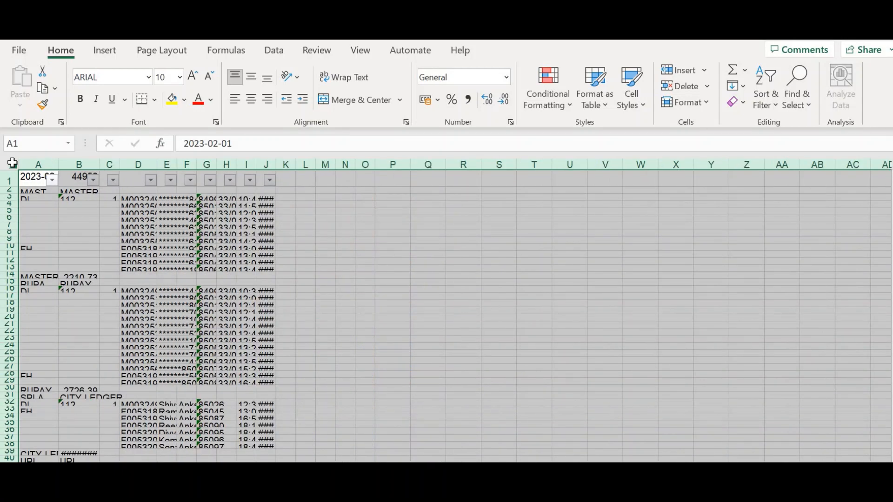
pyautogui.click(83, 198)
pyautogui.click(223, 240)
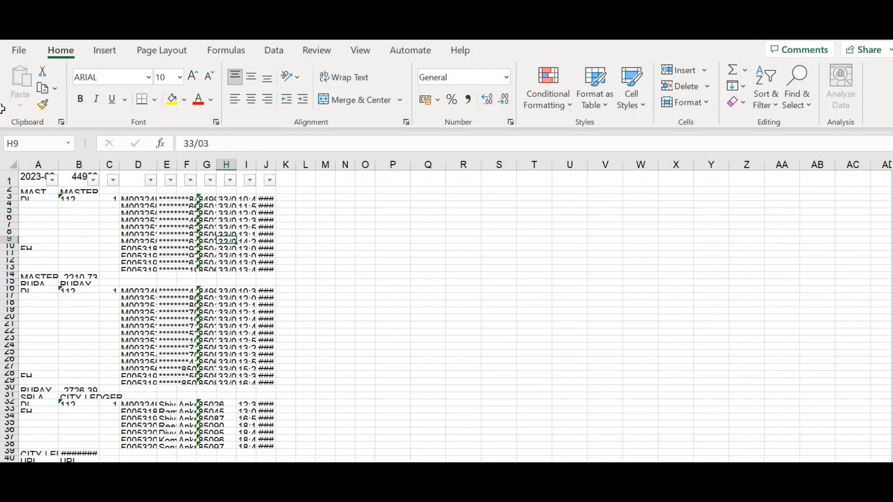
# Step: Select the whole sheet and fit all columns and rows to their contents from the header borders
pyautogui.hotkey('ctrl', 'shift', 'Home')
pyautogui.click(15, 166)
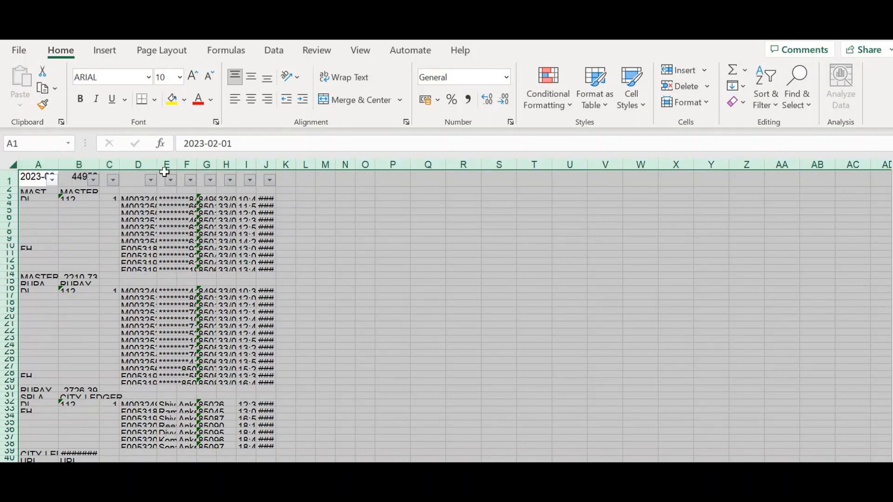
pyautogui.doubleClick(99, 163)
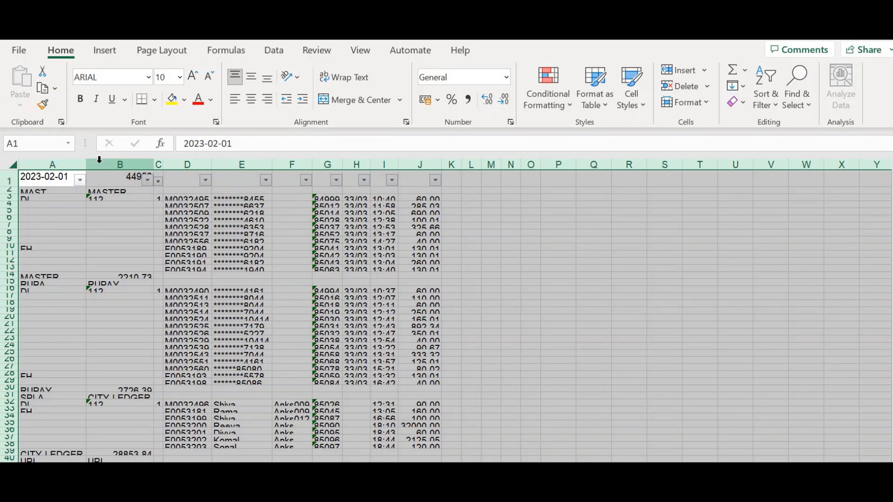
pyautogui.doubleClick(14, 185)
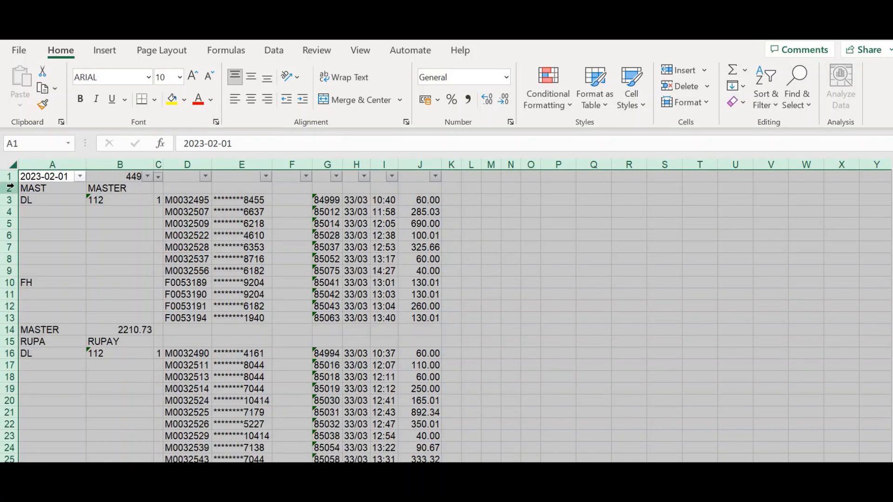
pyautogui.click(189, 222)
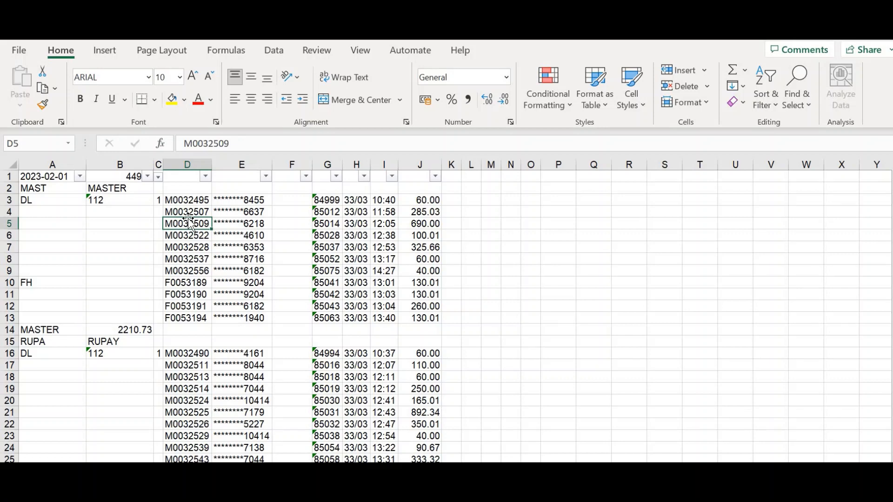
pyautogui.click(246, 246)
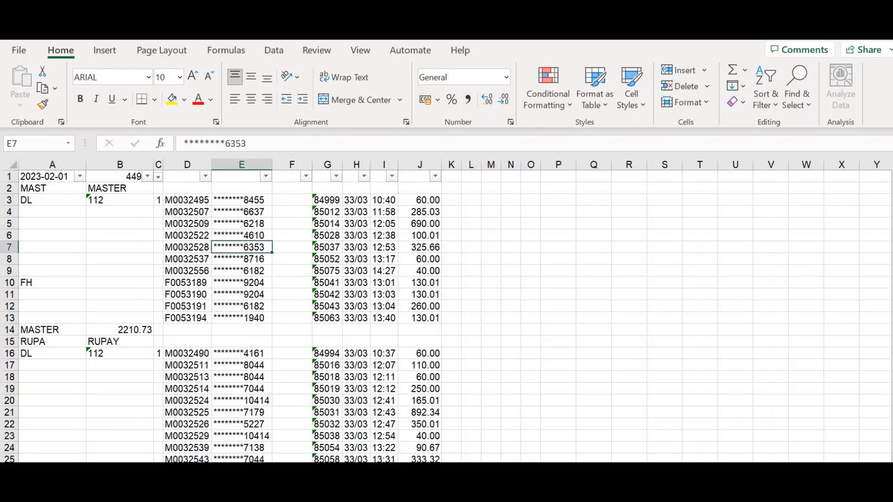
# Step: Turn off Scroll Lock with the On-Screen Keyboard and close the keyboard
pyautogui.press('super+s')
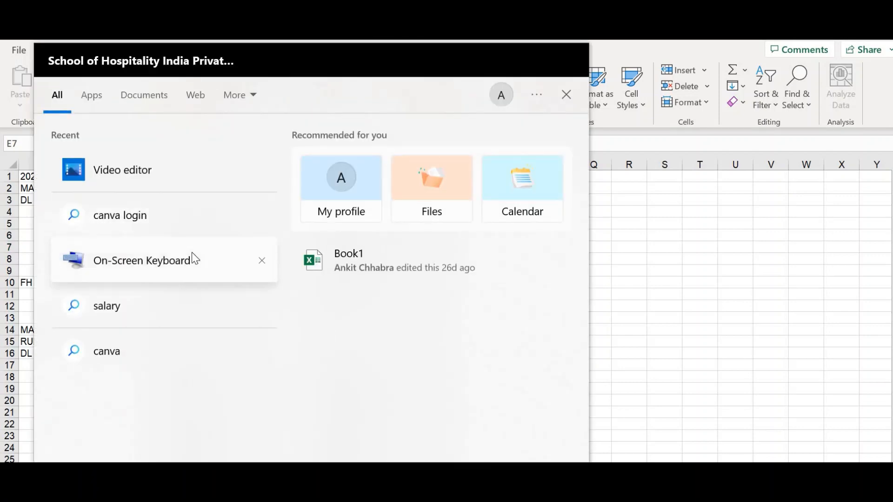
pyautogui.click(124, 264)
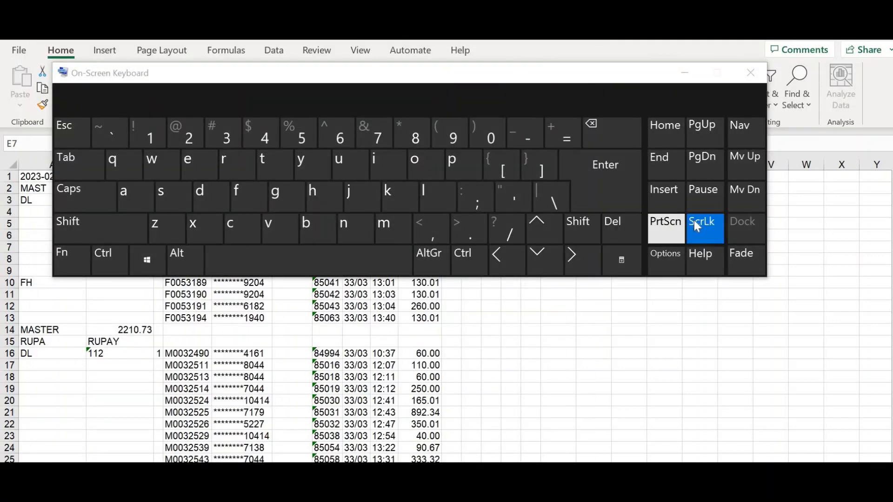
pyautogui.click(696, 226)
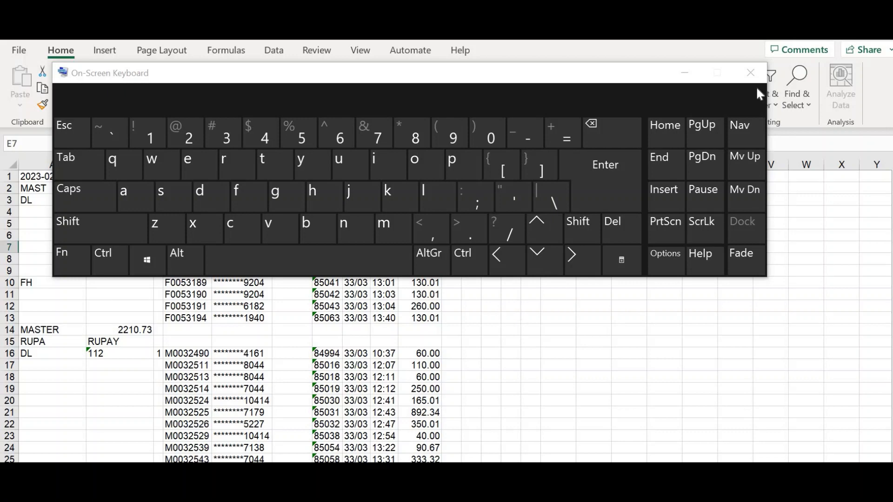
pyautogui.click(741, 75)
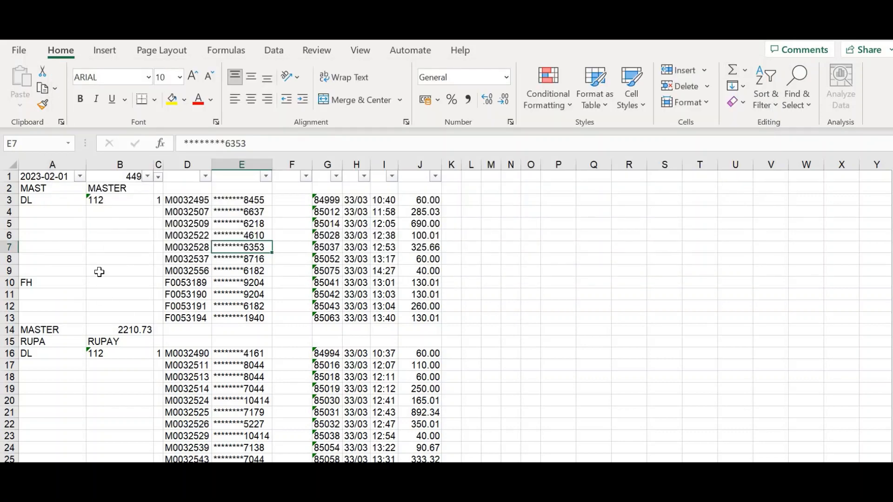
# Step: Examine the filled and blank cells of columns A and B in the first 16 rows
pyautogui.click(100, 272)
pyautogui.press('Up')
pyautogui.press('Up')
pyautogui.press('Up')
pyautogui.press('Up')
pyautogui.press('Up')
pyautogui.press('Up')
pyautogui.press('Up')
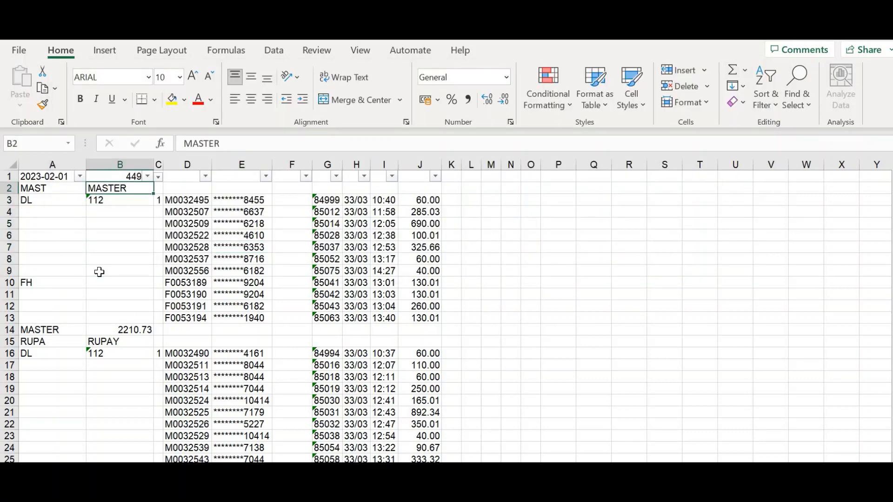
pyautogui.press('Left')
pyautogui.press('Right')
pyautogui.press('Down')
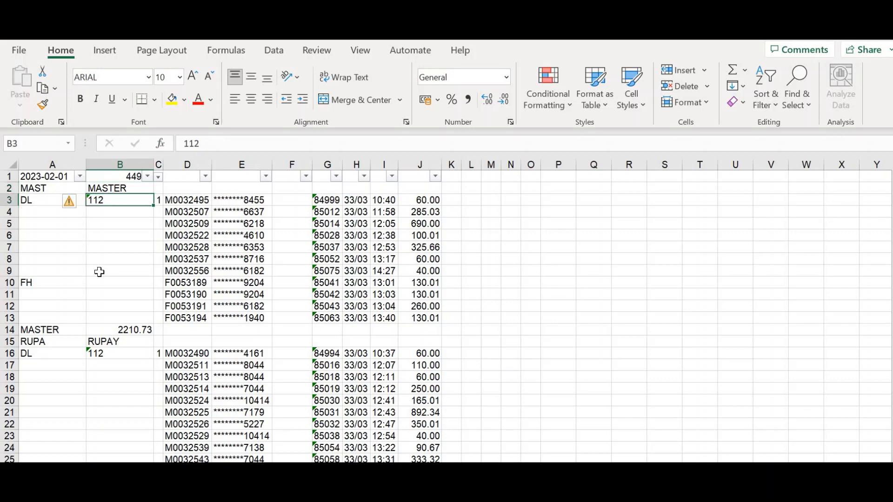
pyautogui.press('Down')
pyautogui.hotkey('ctrl', 'Down')
pyautogui.press('Down')
pyautogui.press('Down')
pyautogui.press('Down')
pyautogui.press('Down')
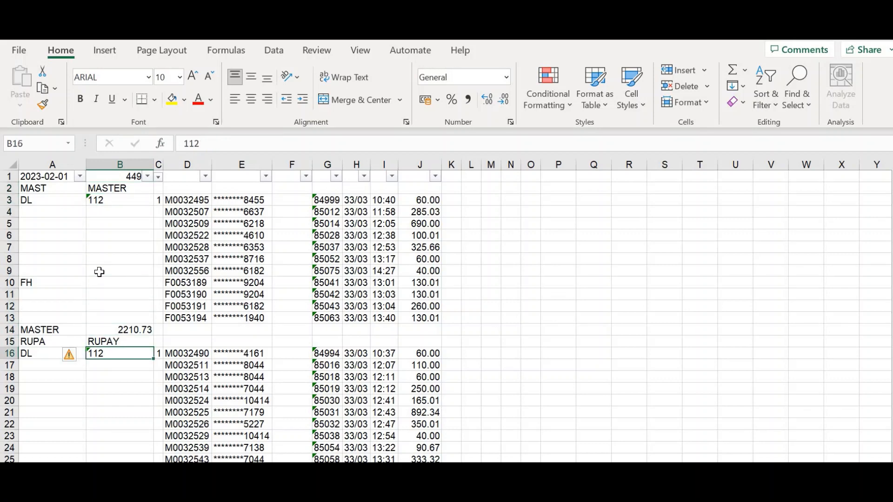
pyautogui.press('Left')
pyautogui.press('Up')
pyautogui.press('Up')
pyautogui.press('Up')
pyautogui.press('Up')
pyautogui.press('Up')
pyautogui.press('Up')
pyautogui.press('Up')
pyautogui.press('Up')
pyautogui.press('Up')
pyautogui.press('Up')
pyautogui.press('Up')
pyautogui.hotkey('ctrl', 'Home')
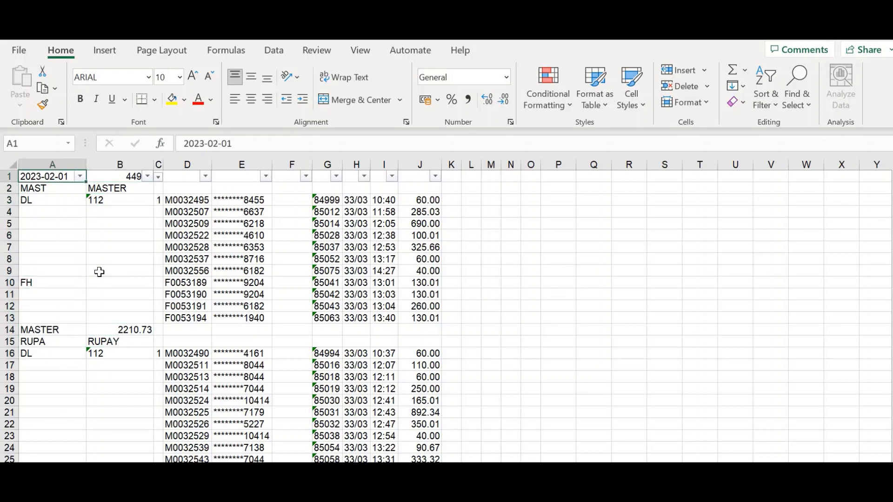
# Step: Examine the labels and blank cells of column A through the first MASTER and RUPAY blocks, down to row 30
pyautogui.press('Right')
pyautogui.press('Left')
pyautogui.press('Down')
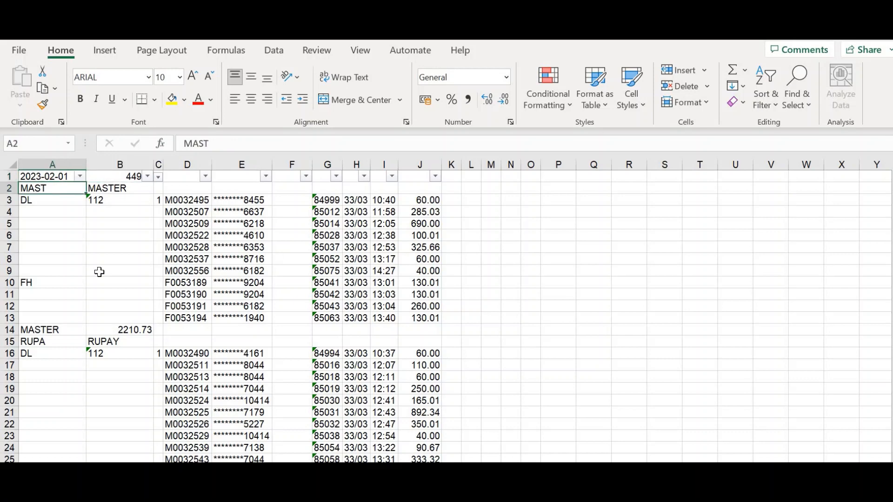
pyautogui.press('Up')
pyautogui.press('Down')
pyautogui.press('Down')
pyautogui.press('Down')
pyautogui.press('Down')
pyautogui.press('Down')
pyautogui.press('Down')
pyautogui.press('Down')
pyautogui.press('Down')
pyautogui.press('Down')
pyautogui.press('Down')
pyautogui.press('Down')
pyautogui.press('Down')
pyautogui.press('Down')
pyautogui.press('Down')
pyautogui.press('Down')
pyautogui.press('Down')
pyautogui.press('Down')
pyautogui.press('Down')
pyautogui.press('Down')
pyautogui.press('Down')
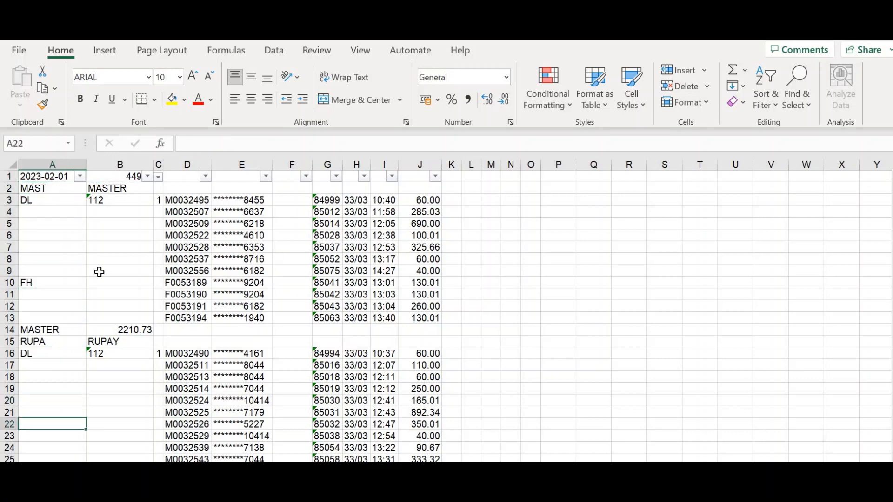
pyautogui.press('Down')
pyautogui.press('Down')
pyautogui.press('Down')
pyautogui.press('Up')
pyautogui.press('Up')
pyautogui.press('Up')
pyautogui.press('Up')
pyautogui.press('Up')
pyautogui.press('Up')
pyautogui.press('Up')
pyautogui.press('Up')
pyautogui.press('Up')
pyautogui.press('Up')
pyautogui.press('Up')
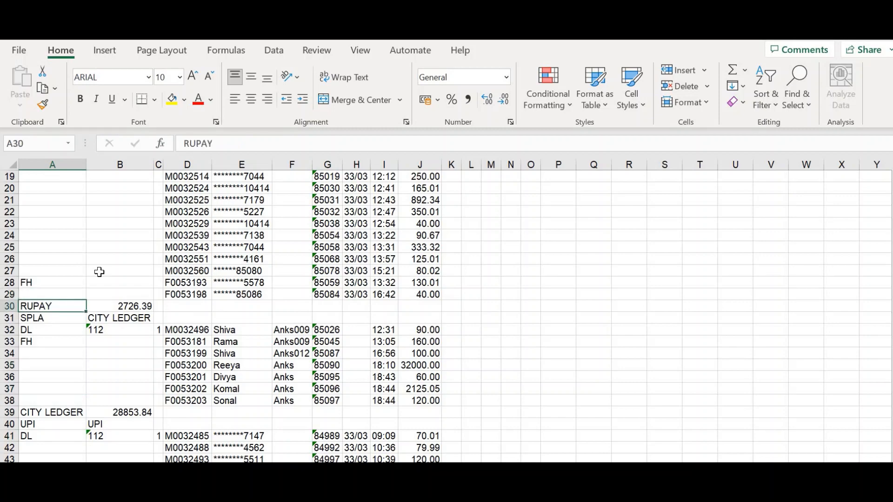
# Step: Examine column B through the CITY LEDGER and UPI blocks and the transaction rows down to row 106
pyautogui.press('Down')
pyautogui.press('Right')
pyautogui.press('Down')
pyautogui.press('Down')
pyautogui.press('Down')
pyautogui.press('Down')
pyautogui.press('Down')
pyautogui.press('Down')
pyautogui.press('Down')
pyautogui.press('Down')
pyautogui.press('Down')
pyautogui.press('Down')
pyautogui.press('Down')
pyautogui.press('Down')
pyautogui.press('Down')
pyautogui.press('Down')
pyautogui.press('Down')
pyautogui.press('Down')
pyautogui.press('Down')
pyautogui.press('Down')
pyautogui.press('Down')
pyautogui.press('Down')
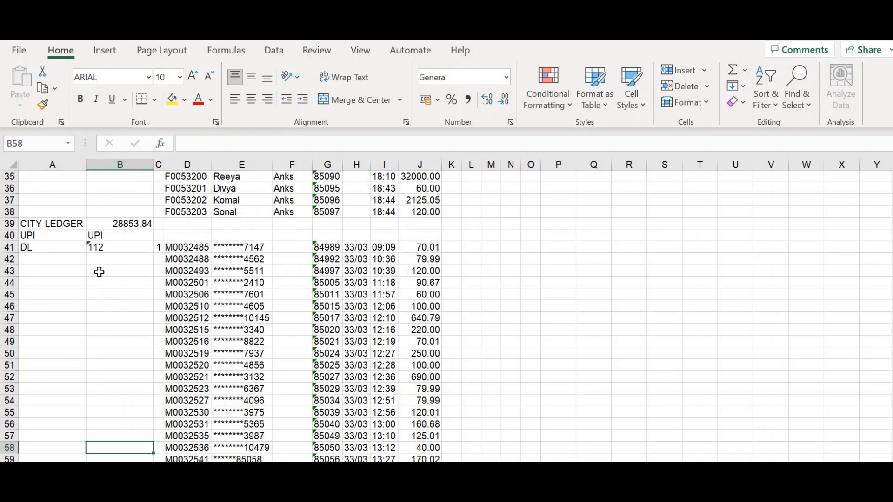
pyautogui.press('Down')
pyautogui.press('Down')
pyautogui.press('Down')
pyautogui.press('Down')
pyautogui.press('Down')
pyautogui.press('Down')
pyautogui.press('Down')
pyautogui.press('Down')
pyautogui.press('Down')
pyautogui.press('Down')
pyautogui.press('Down')
pyautogui.press('Down')
pyautogui.press('Down')
pyautogui.press('Down')
pyautogui.press('Down')
pyautogui.press('Down')
pyautogui.press('Down')
pyautogui.press('Down')
pyautogui.press('Down')
pyautogui.press('Down')
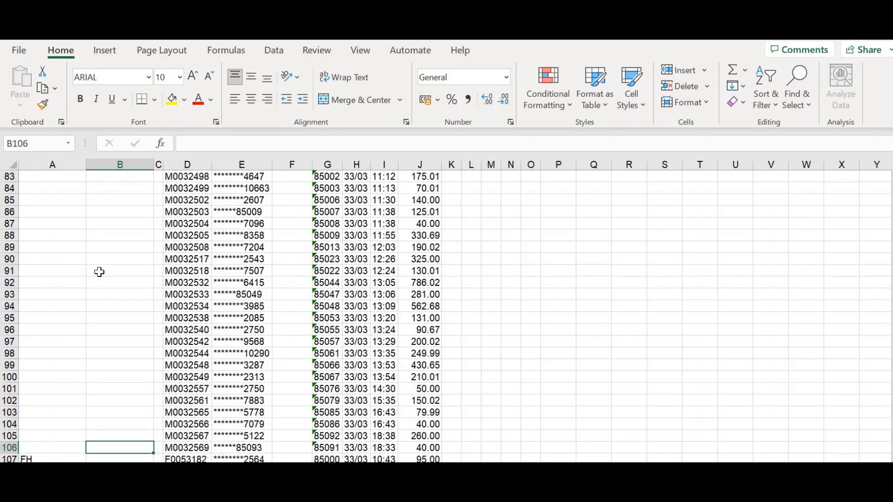
# Step: Review the column A entries around rows 107 to 116, where the 2023-02-01 section meets the 2023-02-02 section
pyautogui.press('Down')
pyautogui.press('Down')
pyautogui.press('Down')
pyautogui.press('Down')
pyautogui.press('Down')
pyautogui.press('Left')
pyautogui.press('Up')
pyautogui.press('Up')
pyautogui.press('Up')
pyautogui.press('Up')
pyautogui.press('Up')
pyautogui.press('Up')
pyautogui.press('Up')
pyautogui.press('Up')
pyautogui.press('Up')
pyautogui.press('Up')
pyautogui.press('Up')
pyautogui.press('Up')
pyautogui.press('Up')
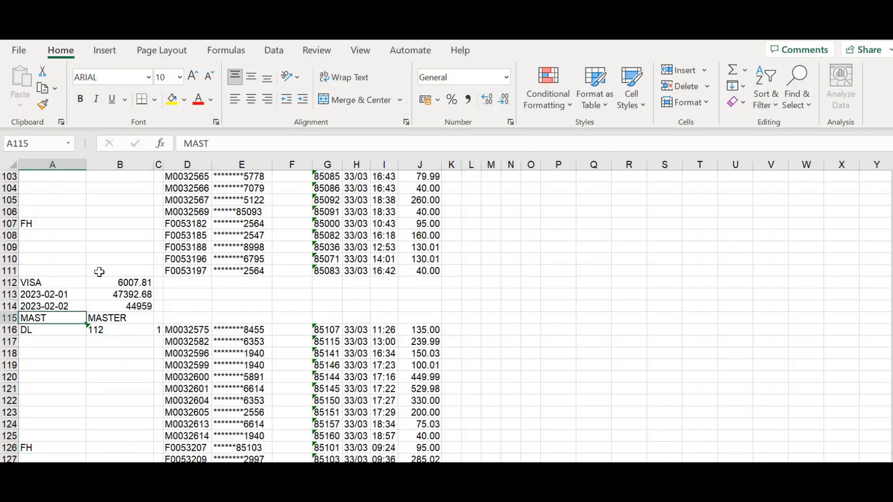
pyautogui.press('Up')
pyautogui.press('Down')
pyautogui.press('Down')
pyautogui.press('Down')
pyautogui.press('Down')
pyautogui.press('Down')
pyautogui.press('Down')
pyautogui.press('Down')
pyautogui.press('Down')
pyautogui.press('Down')
pyautogui.press('Down')
pyautogui.press('Down')
pyautogui.press('Down')
pyautogui.press('Down')
pyautogui.press('Down')
pyautogui.press('Down')
pyautogui.press('Down')
pyautogui.press('Down')
pyautogui.press('Down')
pyautogui.press('Down')
pyautogui.press('Down')
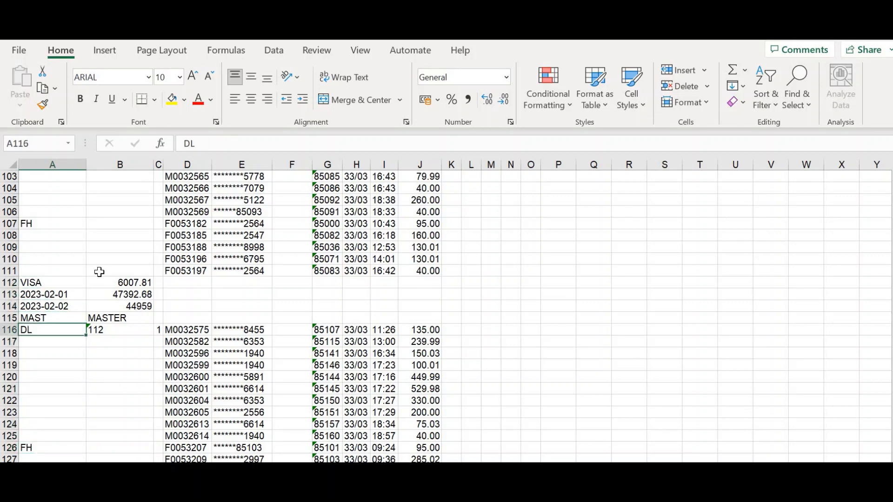
# Step: Review column A through the 2023-02-02 section and into the 2023-02-03 section, down to row 196
pyautogui.press('Down')
pyautogui.press('Down')
pyautogui.press('Down')
pyautogui.press('Down')
pyautogui.press('Down')
pyautogui.press('Down')
pyautogui.press('Down')
pyautogui.press('Down')
pyautogui.press('Down')
pyautogui.press('Down')
pyautogui.press('Down')
pyautogui.press('Down')
pyautogui.press('Down')
pyautogui.press('Down')
pyautogui.press('Down')
pyautogui.press('Down')
pyautogui.press('Down')
pyautogui.press('Down')
pyautogui.press('Down')
pyautogui.press('Down')
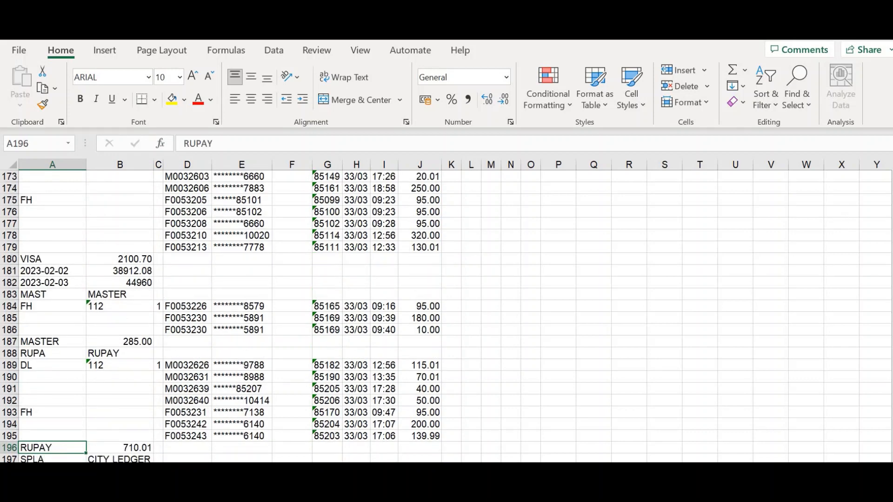
# Step: Copy the date 2023-02-01 from cell A1 over the MAST label in cell A2
pyautogui.scroll(20, 303, 194)
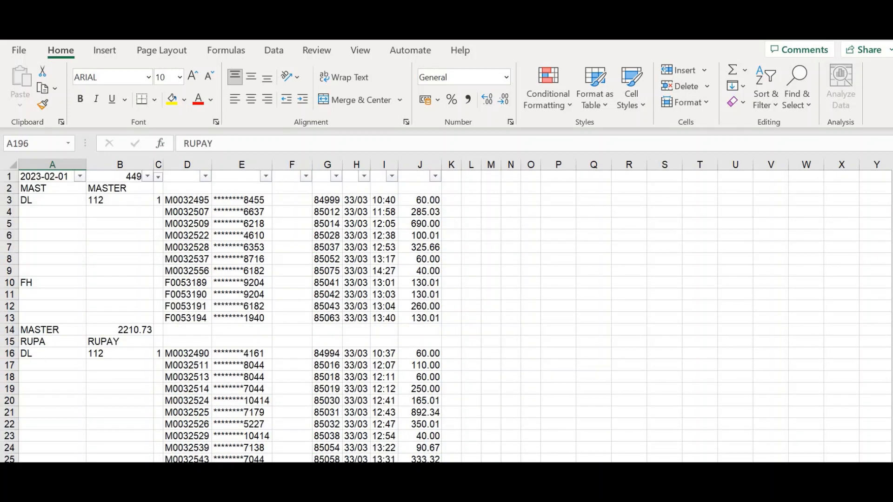
pyautogui.click(117, 189)
pyautogui.press('Left')
pyautogui.press('Up')
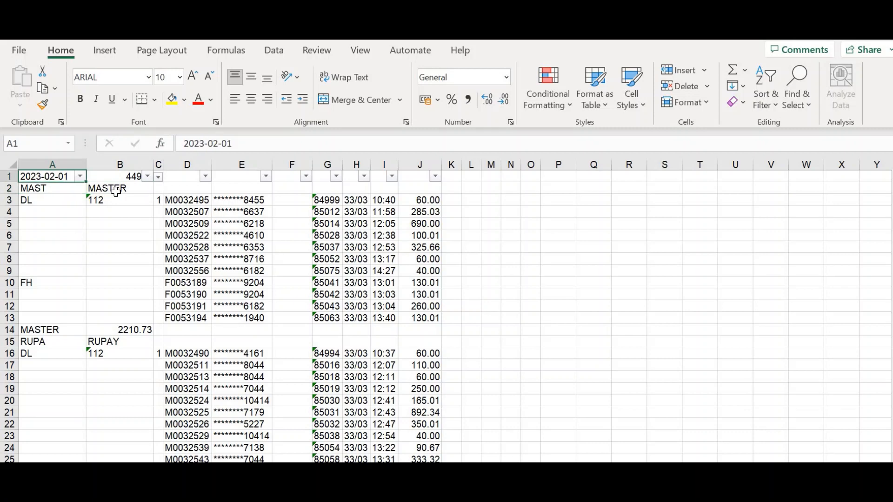
pyautogui.hotkey('ctrl', 'c')
pyautogui.press('Down')
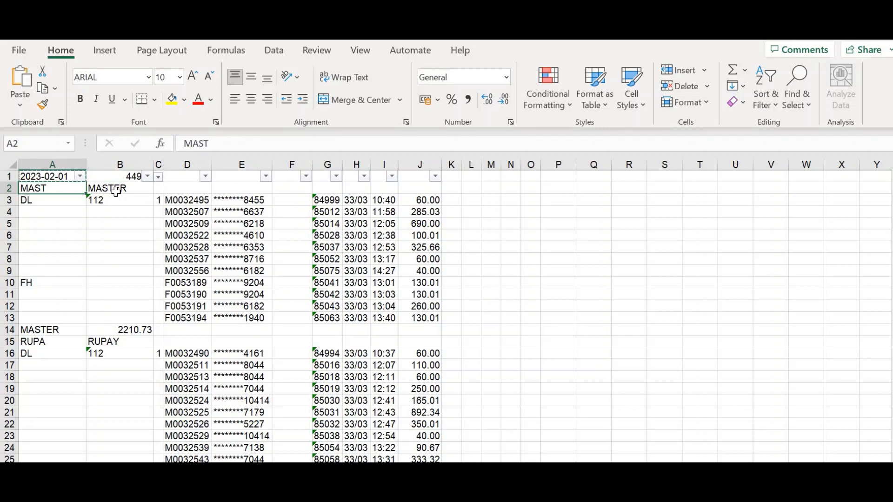
pyautogui.hotkey('ctrl', 'v')
# Step: Fill the rest of the first MASTER block in column A, through A13, with the copied date 2023-02-01
pyautogui.hotkey('shift', 'Down')
pyautogui.hotkey('shift', 'Down')
pyautogui.hotkey('shift', 'Down')
pyautogui.hotkey('shift', 'Down')
pyautogui.hotkey('shift', 'Down')
pyautogui.hotkey('shift', 'Down')
pyautogui.hotkey('shift', 'Down')
pyautogui.hotkey('shift', 'Down')
pyautogui.hotkey('shift', 'Down')
pyautogui.hotkey('shift', 'Down')
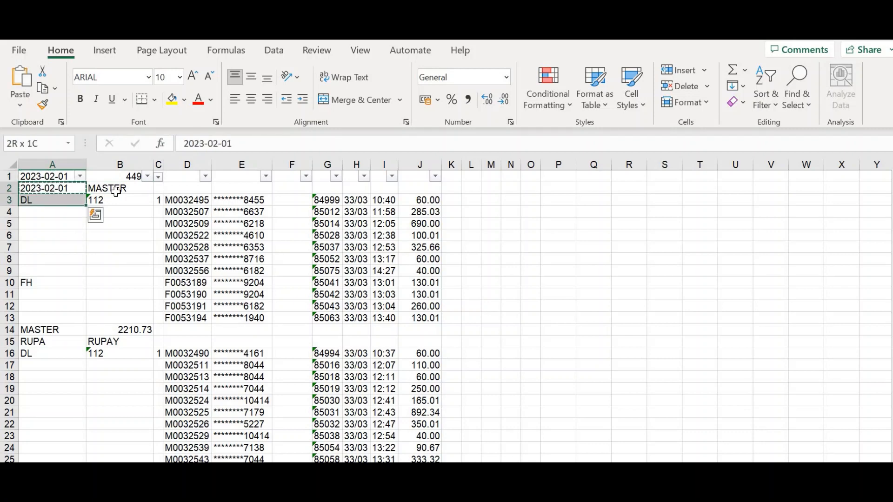
pyautogui.hotkey('shift', 'Down')
pyautogui.hotkey('ctrl', 'v')
pyautogui.press('Right')
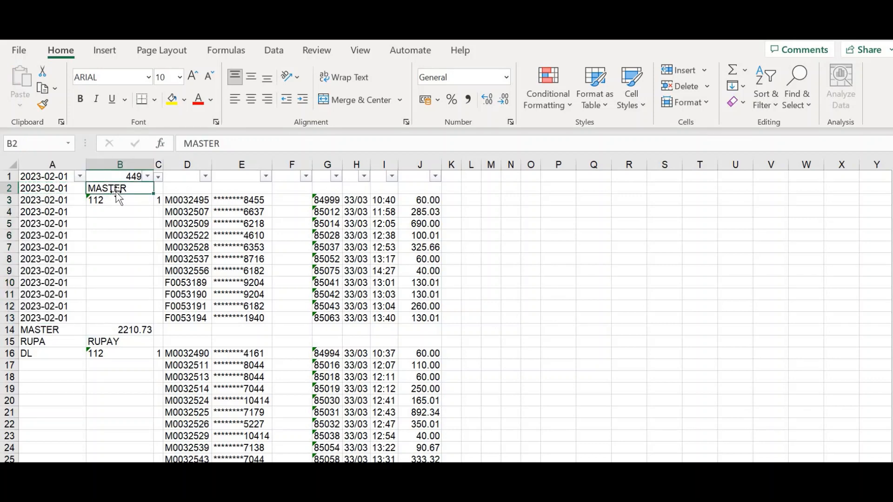
# Step: Copy the MASTER label from B2 down column B through B13
pyautogui.hotkey('shift', 'Down')
pyautogui.hotkey('ctrl', 'c')
pyautogui.hotkey('shift', 'Down')
pyautogui.hotkey('shift', 'Down')
pyautogui.hotkey('shift', 'Down')
pyautogui.hotkey('shift', 'Down')
pyautogui.hotkey('shift', 'Down')
pyautogui.hotkey('shift', 'Down')
pyautogui.hotkey('shift', 'Down')
pyautogui.hotkey('shift', 'Down')
pyautogui.hotkey('shift', 'Down')
pyautogui.hotkey('shift', 'Down')
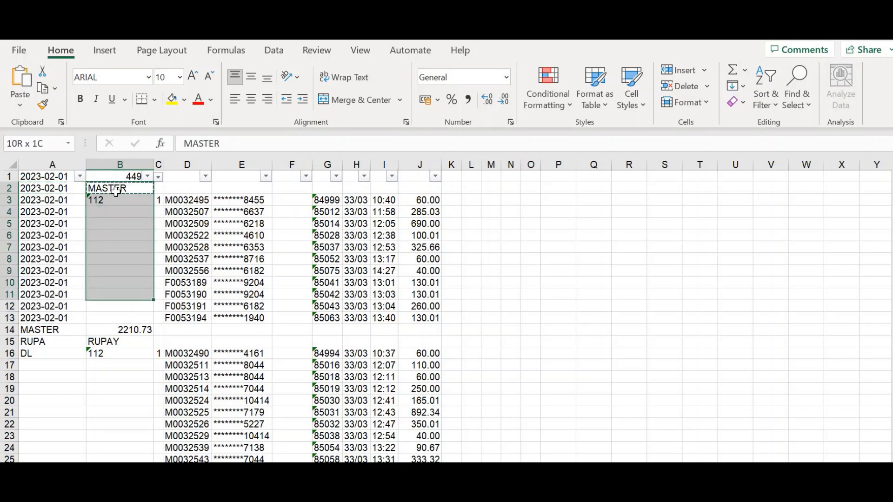
pyautogui.press('Return')
# Step: Copy the RUPA label from A15 down column A through A29
pyautogui.press('Down')
pyautogui.press('Down')
pyautogui.press('Down')
pyautogui.press('Down')
pyautogui.press('Down')
pyautogui.press('Down')
pyautogui.press('Down')
pyautogui.press('Down')
pyautogui.press('Down')
pyautogui.press('Down')
pyautogui.press('Down')
pyautogui.press('Down')
pyautogui.press('Down')
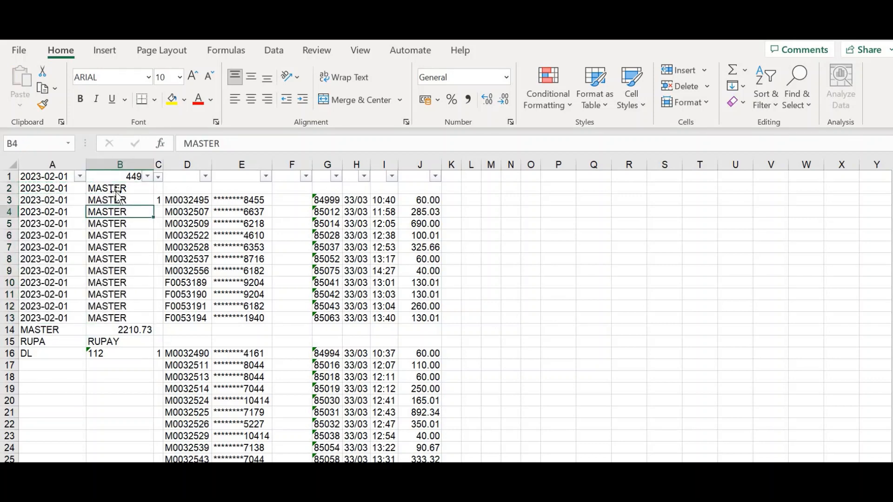
pyautogui.press('Left')
pyautogui.hotkey('ctrl', 'c')
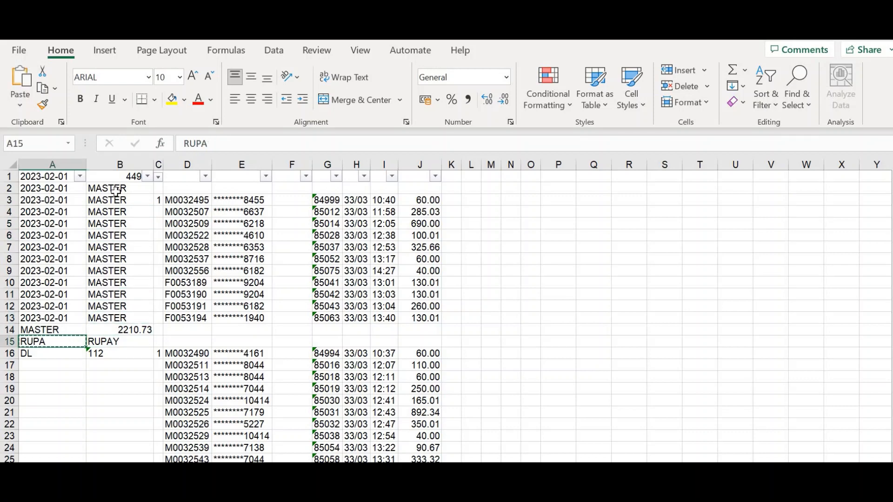
pyautogui.hotkey('shift', 'Down')
pyautogui.hotkey('shift', 'Down')
pyautogui.hotkey('shift', 'Down')
pyautogui.hotkey('shift', 'Down')
pyautogui.hotkey('shift', 'Down')
pyautogui.hotkey('shift', 'Down')
pyautogui.hotkey('shift', 'Down')
pyautogui.hotkey('shift', 'Down')
pyautogui.hotkey('shift', 'Down')
pyautogui.hotkey('shift', 'Down')
pyautogui.hotkey('shift', 'Down')
pyautogui.hotkey('shift', 'Down')
pyautogui.hotkey('shift', 'Down')
pyautogui.hotkey('shift', 'Down')
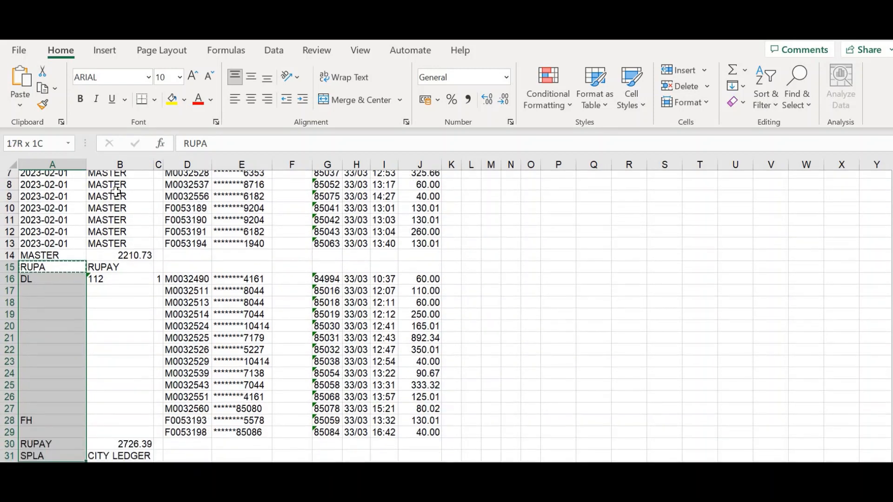
pyautogui.press('Return')
pyautogui.press('Right')
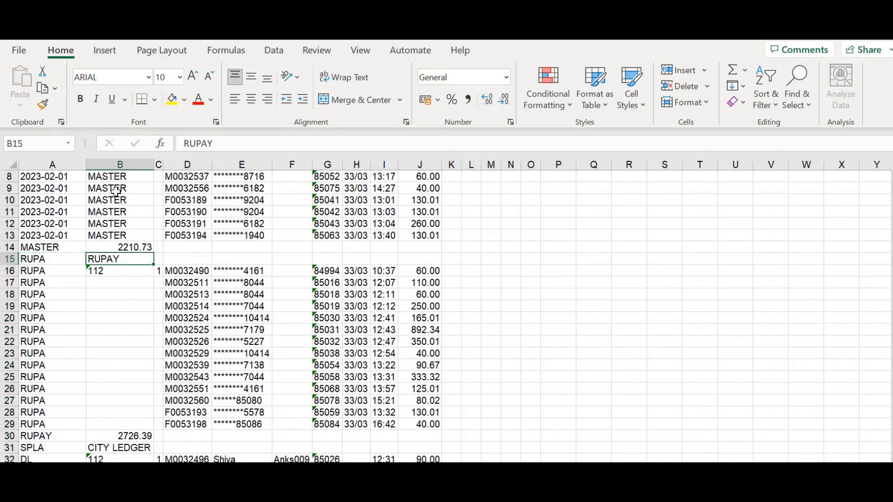
# Step: Copy the date 2023-02-01 from A13 down over the column A entries through A30
pyautogui.press('Left')
pyautogui.press('Up')
pyautogui.press('Up')
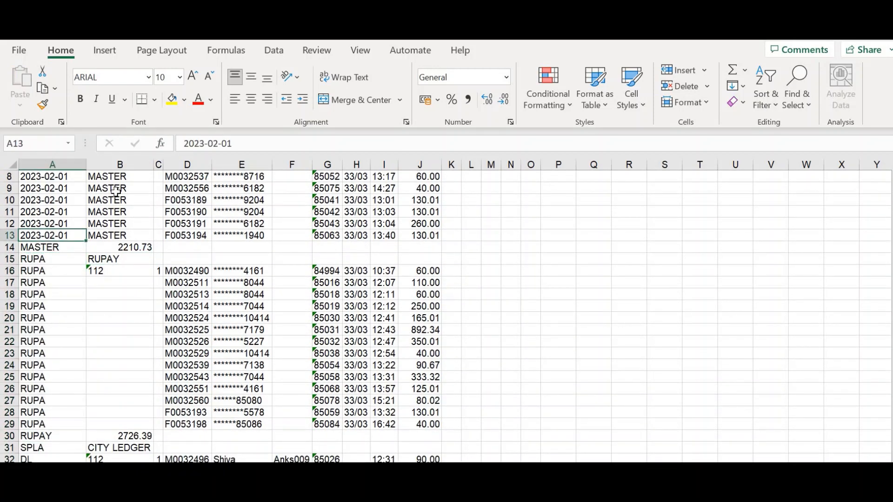
pyautogui.hotkey('ctrl', 'c')
pyautogui.hotkey('shift', 'Down')
pyautogui.hotkey('shift', 'Down')
pyautogui.hotkey('shift', 'Down')
pyautogui.hotkey('shift', 'Down')
pyautogui.hotkey('shift', 'Down')
pyautogui.hotkey('shift', 'Down')
pyautogui.hotkey('shift', 'Down')
pyautogui.hotkey('shift', 'Down')
pyautogui.hotkey('shift', 'Down')
pyautogui.hotkey('shift', 'Down')
pyautogui.hotkey('shift', 'Down')
pyautogui.hotkey('shift', 'Down')
pyautogui.hotkey('shift', 'Down')
pyautogui.hotkey('shift', 'Down')
pyautogui.hotkey('shift', 'Down')
pyautogui.hotkey('shift', 'Down')
pyautogui.hotkey('shift', 'Down')
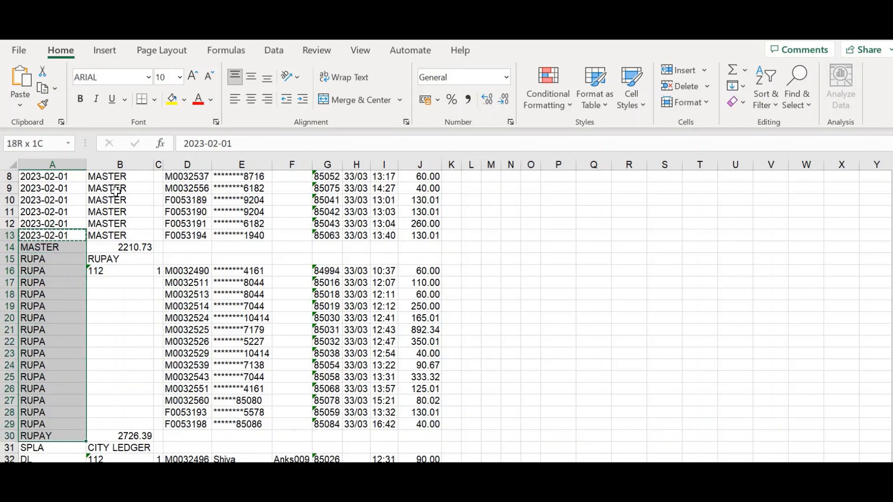
pyautogui.hotkey('ctrl', 'v')
# Step: Copy the RUPAY label from B15 down column B through B29
pyautogui.scroll(-8, 116, 192)
pyautogui.press('Up')
pyautogui.press('Up')
pyautogui.press('Up')
pyautogui.press('Up')
pyautogui.press('Up')
pyautogui.press('Up')
pyautogui.press('Up')
pyautogui.press('Up')
pyautogui.press('Up')
pyautogui.press('Up')
pyautogui.press('Up')
pyautogui.press('Up')
pyautogui.press('Up')
pyautogui.press('Up')
pyautogui.press('Up')
pyautogui.press('Up')
pyautogui.press('Up')
pyautogui.press('Up')
pyautogui.press('Up')
pyautogui.press('Up')
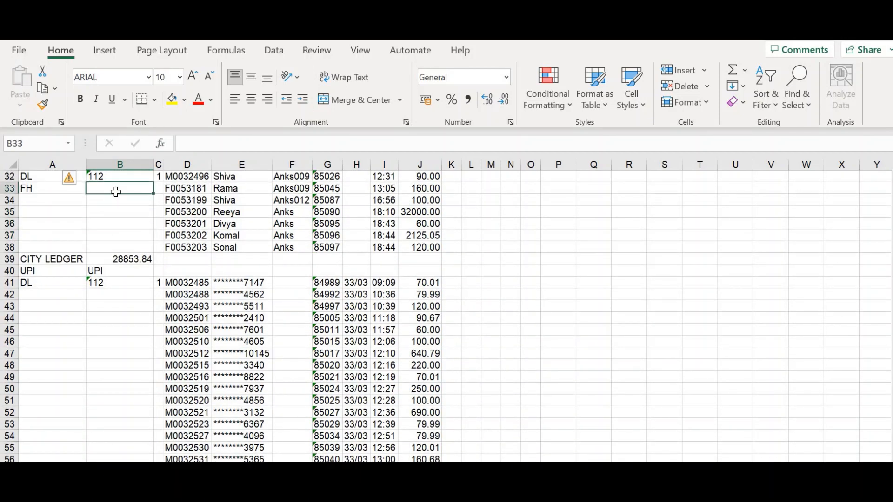
pyautogui.press('Down')
pyautogui.hotkey('ctrl', 'c')
pyautogui.hotkey('shift', 'Down')
pyautogui.hotkey('shift', 'Down')
pyautogui.hotkey('shift', 'Down')
pyautogui.hotkey('shift', 'Down')
pyautogui.hotkey('shift', 'Down')
pyautogui.hotkey('shift', 'Down')
pyautogui.hotkey('shift', 'Down')
pyautogui.hotkey('shift', 'Down')
pyautogui.hotkey('shift', 'Down')
pyautogui.hotkey('shift', 'Down')
pyautogui.hotkey('shift', 'Down')
pyautogui.hotkey('shift', 'Down')
pyautogui.hotkey('shift', 'Down')
pyautogui.hotkey('shift', 'Down')
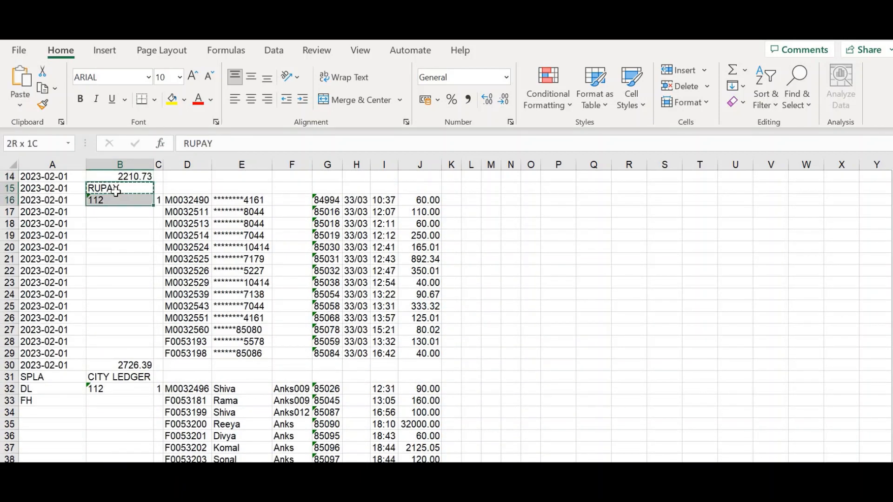
pyautogui.hotkey('ctrl', 'v')
pyautogui.press('Up')
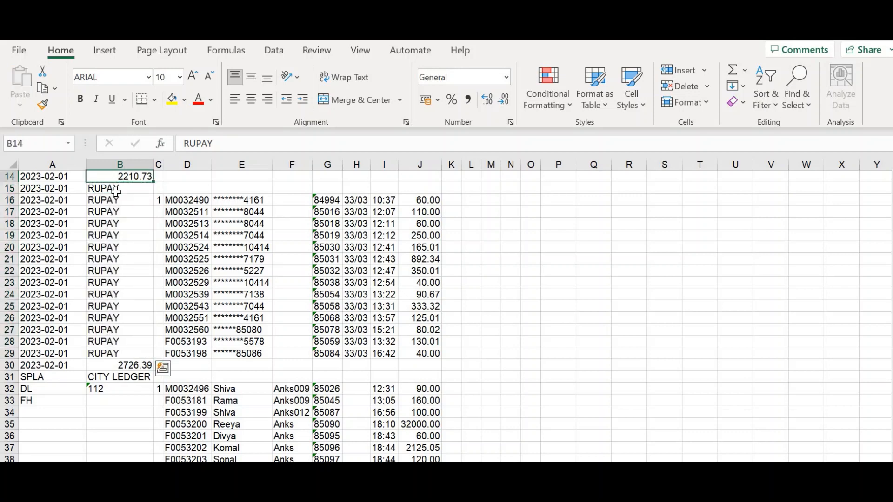
# Step: Undo the last three fills made in the RUPAY block of columns A and B
pyautogui.press('Down')
pyautogui.hotkey('ctrl', 'z')
pyautogui.hotkey('ctrl', 'z')
pyautogui.hotkey('ctrl', 'z')
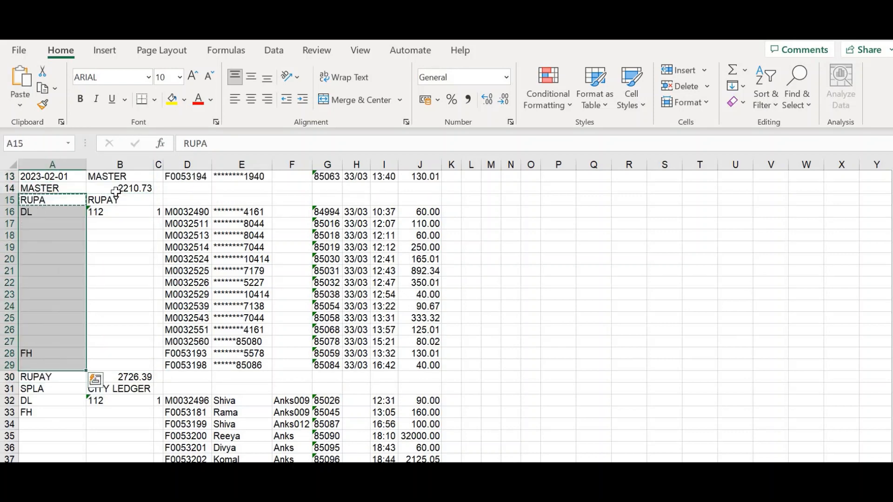
# Step: Undo the MASTER fill in column B and the date fill in A3 through A13, and clear the copy selection
pyautogui.press('Up')
pyautogui.press('Up')
pyautogui.press('Up')
pyautogui.press('Up')
pyautogui.press('Up')
pyautogui.press('Up')
pyautogui.press('Up')
pyautogui.press('Up')
pyautogui.press('Up')
pyautogui.press('Up')
pyautogui.press('Up')
pyautogui.press('Up')
pyautogui.press('Up')
pyautogui.press('Up')
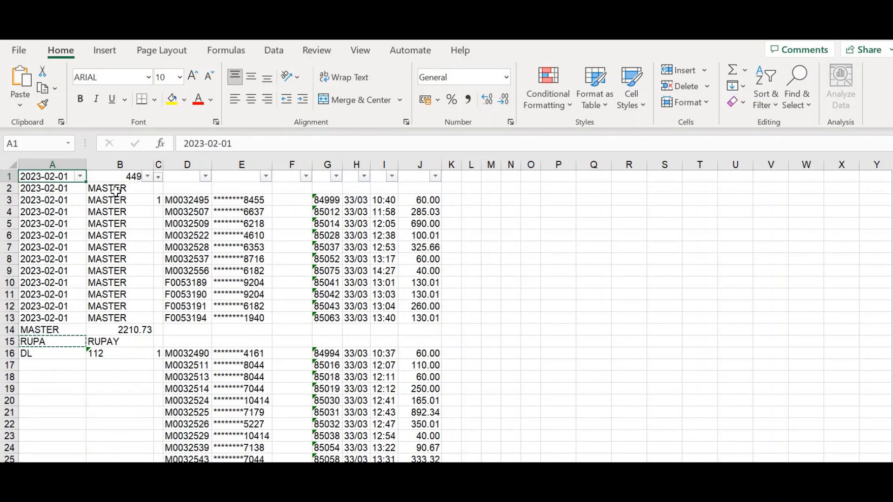
pyautogui.hotkey('ctrl', 'z')
pyautogui.hotkey('ctrl', 'z')
pyautogui.press('Up')
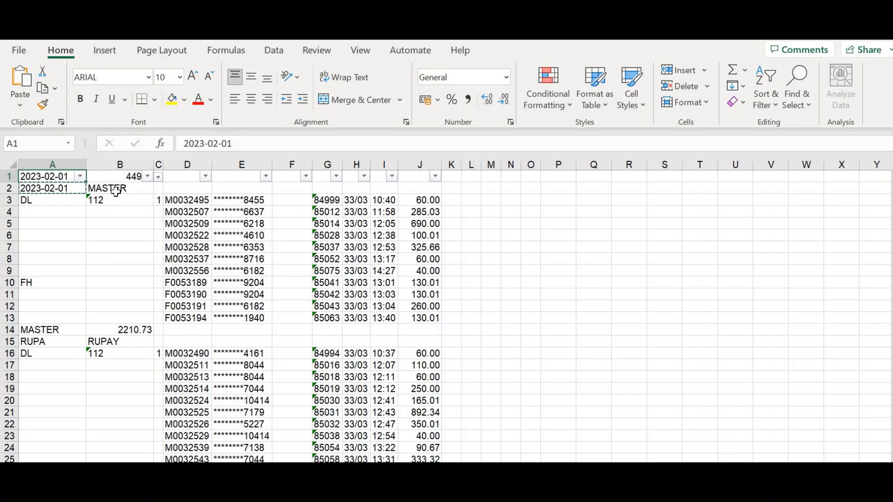
pyautogui.click(117, 211)
pyautogui.press('Escape')
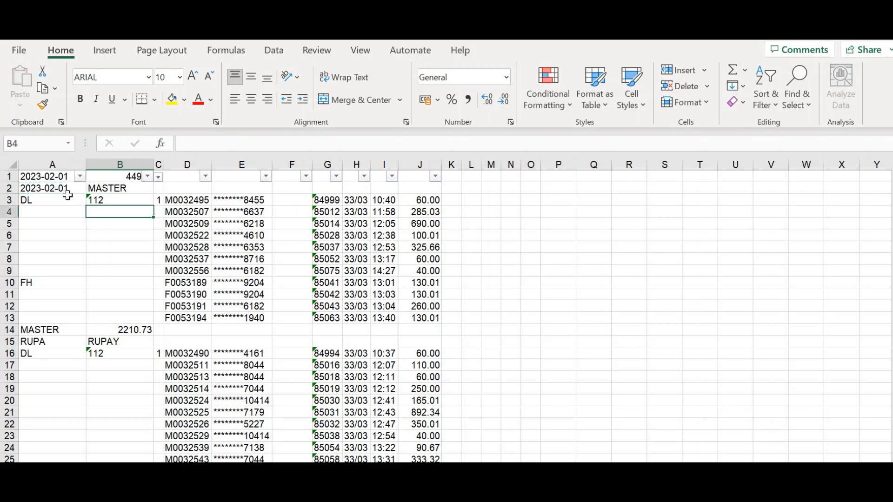
# Step: Look through the column A entries down past the UPI block and return to the first row
pyautogui.click(42, 176)
pyautogui.press('pagedown')
pyautogui.press('pagedown')
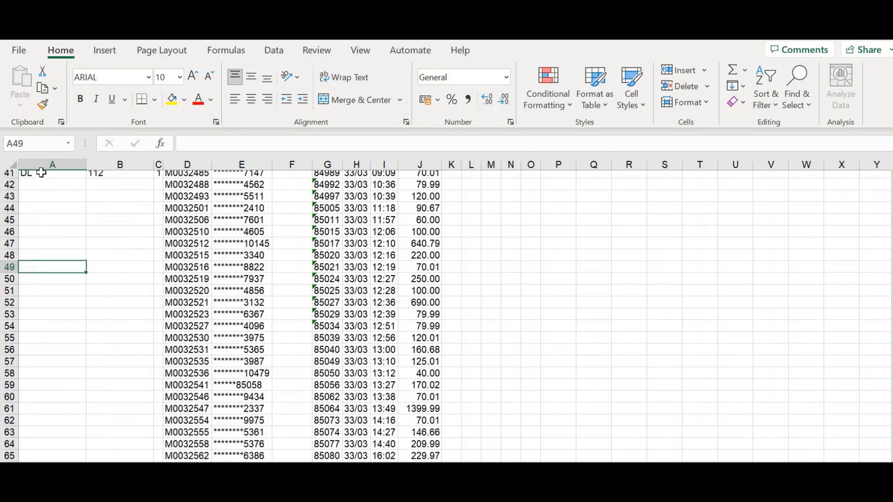
pyautogui.press('Up')
pyautogui.press('Up')
pyautogui.press('Up')
pyautogui.press('Up')
pyautogui.press('Up')
pyautogui.press('Up')
pyautogui.press('Up')
pyautogui.press('Up')
pyautogui.press('Up')
pyautogui.press('Up')
pyautogui.press('Up')
pyautogui.press('Up')
pyautogui.press('Up')
pyautogui.press('Up')
pyautogui.press('Up')
pyautogui.press('Up')
pyautogui.press('Up')
pyautogui.press('Up')
pyautogui.press('Up')
pyautogui.press('Up')
pyautogui.press('Up')
pyautogui.press('Up')
pyautogui.press('Up')
pyautogui.press('Up')
pyautogui.press('Up')
pyautogui.press('Up')
pyautogui.press('Up')
pyautogui.press('Up')
pyautogui.press('Up')
pyautogui.press('Up')
pyautogui.press('Up')
pyautogui.press('Up')
pyautogui.press('Up')
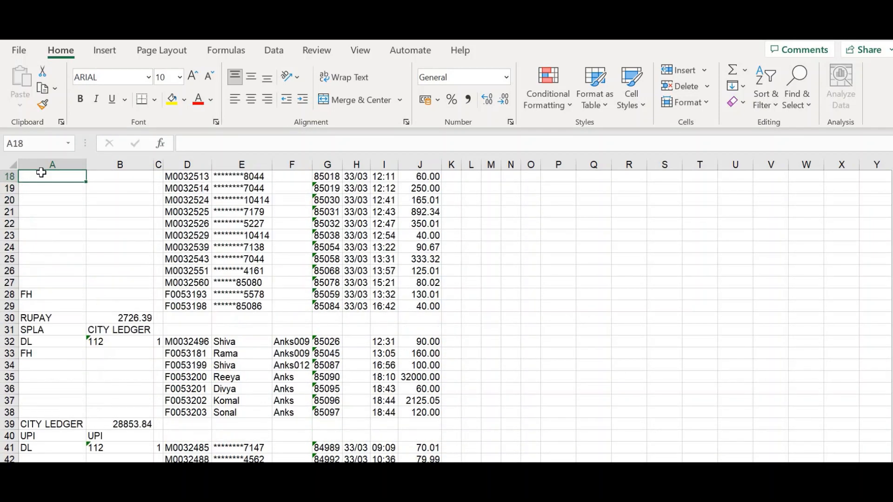
# Step: Highlight the transaction data in columns A through J from row 1 down past row 1880, and return to A1
pyautogui.hotkey('shift', 'Right')
pyautogui.hotkey('shift', 'Right')
pyautogui.hotkey('shift', 'Right')
pyautogui.hotkey('shift', 'Right')
pyautogui.hotkey('shift', 'Right')
pyautogui.hotkey('shift', 'Right')
pyautogui.hotkey('shift', 'Right')
pyautogui.hotkey('shift', 'Right')
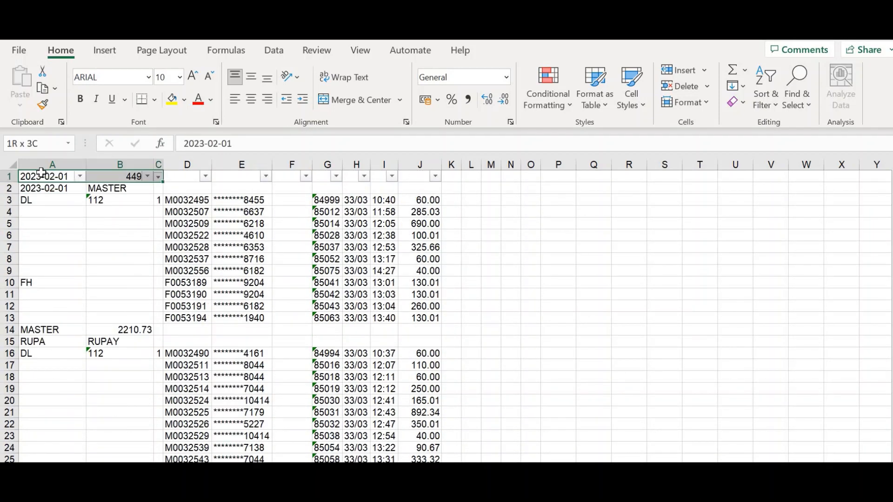
pyautogui.hotkey('shift', 'Right')
pyautogui.hotkey('shift', 'Down')
pyautogui.hotkey('shift', 'Down')
pyautogui.hotkey('shift', 'Down')
pyautogui.hotkey('shift', 'Down')
pyautogui.hotkey('shift', 'Down')
pyautogui.hotkey('shift', 'Down')
pyautogui.hotkey('shift', 'Down')
pyautogui.hotkey('shift', 'Down')
pyautogui.hotkey('shift', 'Down')
pyautogui.hotkey('shift', 'Down')
pyautogui.hotkey('shift', 'Down')
pyautogui.hotkey('shift', 'Down')
pyautogui.hotkey('shift', 'Down')
pyautogui.hotkey('shift', 'Down')
pyautogui.hotkey('shift', 'Down')
pyautogui.hotkey('shift', 'Down')
pyautogui.hotkey('shift', 'Down')
pyautogui.hotkey('shift', 'Down')
pyautogui.hotkey('shift', 'Down')
pyautogui.hotkey('shift', 'Down')
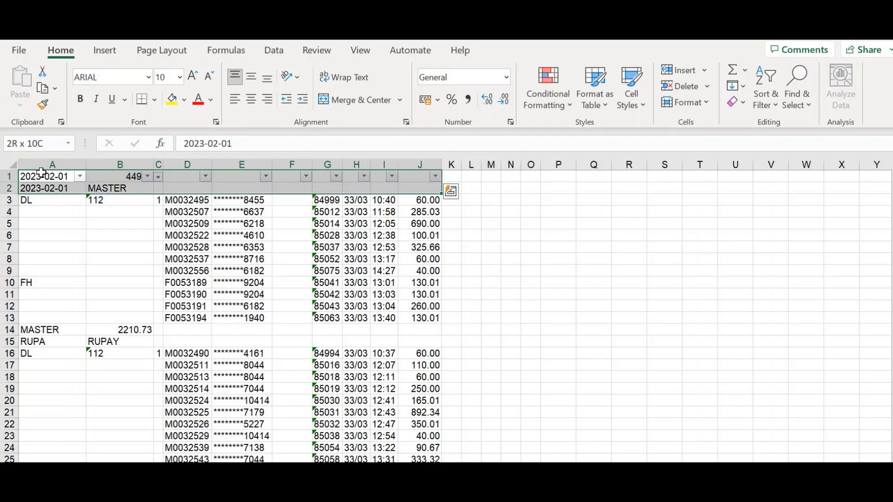
pyautogui.hotkey('shift', 'pagedown')
pyautogui.hotkey('shift', 'pagedown')
pyautogui.hotkey('shift', 'pagedown')
pyautogui.hotkey('shift', 'pagedown')
pyautogui.hotkey('shift', 'pagedown')
pyautogui.hotkey('shift', 'pagedown')
pyautogui.hotkey('shift', 'pagedown')
pyautogui.hotkey('shift', 'pagedown')
pyautogui.hotkey('shift', 'pagedown')
pyautogui.hotkey('shift', 'pagedown')
pyautogui.hotkey('shift', 'pagedown')
pyautogui.hotkey('shift', 'pagedown')
pyautogui.hotkey('shift', 'pagedown')
pyautogui.hotkey('shift', 'pagedown')
pyautogui.hotkey('shift', 'pagedown')
pyautogui.hotkey('shift', 'pagedown')
pyautogui.hotkey('shift', 'pagedown')
pyautogui.hotkey('shift', 'pagedown')
pyautogui.hotkey('shift', 'pagedown')
pyautogui.hotkey('shift', 'pagedown')
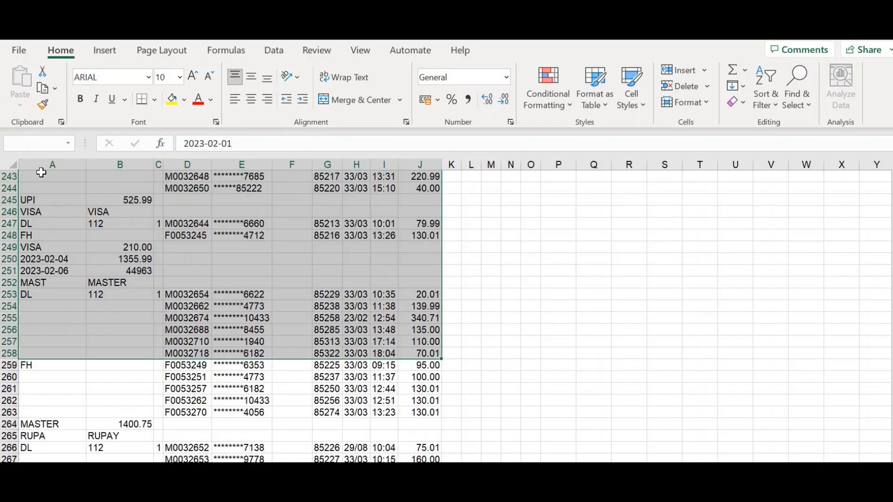
pyautogui.hotkey('shift', 'pagedown')
pyautogui.hotkey('shift', 'pagedown')
pyautogui.hotkey('shift', 'pagedown')
pyautogui.hotkey('shift', 'pagedown')
pyautogui.hotkey('shift', 'pagedown')
pyautogui.hotkey('shift', 'pagedown')
pyautogui.hotkey('shift', 'pagedown')
pyautogui.hotkey('shift', 'pagedown')
pyautogui.hotkey('shift', 'pagedown')
pyautogui.hotkey('shift', 'pagedown')
pyautogui.hotkey('shift', 'pagedown')
pyautogui.hotkey('shift', 'pagedown')
pyautogui.hotkey('shift', 'pagedown')
pyautogui.hotkey('shift', 'pagedown')
pyautogui.hotkey('shift', 'pagedown')
pyautogui.hotkey('shift', 'pagedown')
pyautogui.hotkey('shift', 'pagedown')
pyautogui.hotkey('shift', 'pagedown')
pyautogui.hotkey('shift', 'pagedown')
pyautogui.hotkey('shift', 'pagedown')
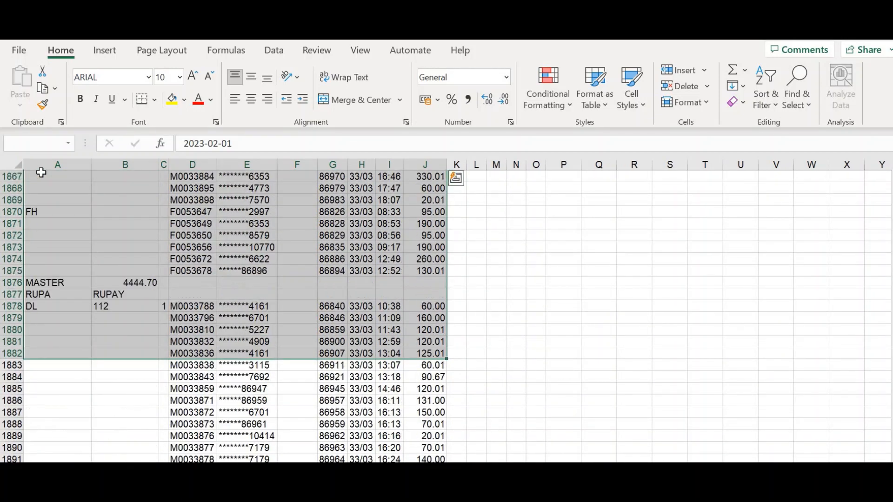
pyautogui.hotkey('ctrl', 'shift', 'l')
pyautogui.hotkey('ctrl', 'Home')
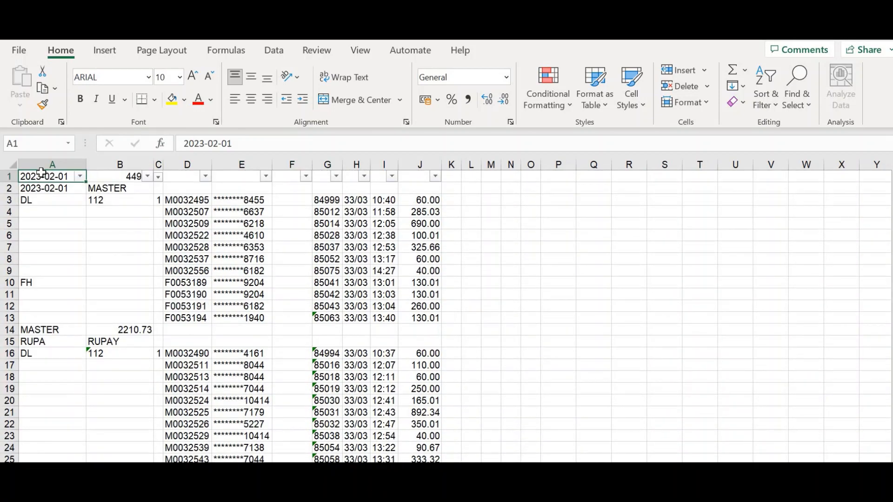
# Step: Turn off the filter on the transaction data and reapply it to columns A through J
pyautogui.hotkey('alt', 'a')
pyautogui.press('t')
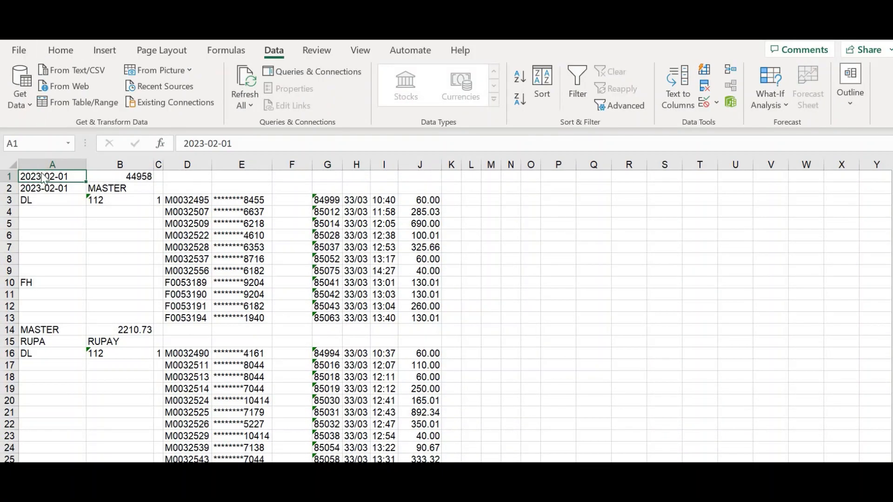
pyautogui.hotkey('alt', 'a')
pyautogui.press('t')
# Step: Examine the sort options and the list of distinct values in column A's filter without applying any of them
pyautogui.hotkey('alt', 'Down')
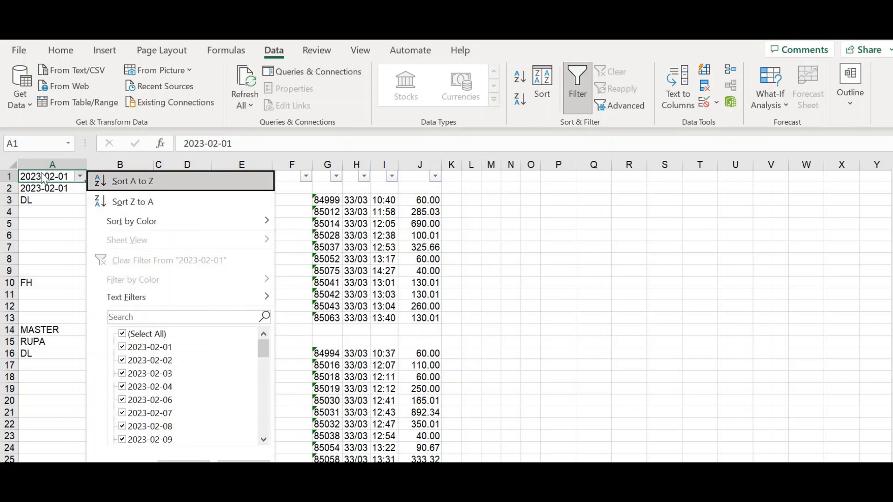
pyautogui.press('Down')
pyautogui.press('Down')
pyautogui.press('Down')
pyautogui.press('Down')
pyautogui.press('Down')
pyautogui.press('Down')
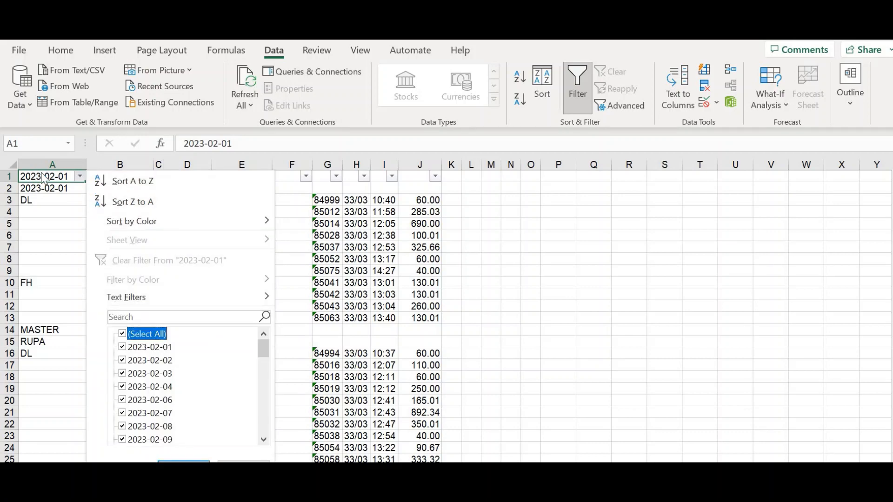
pyautogui.press('Escape')
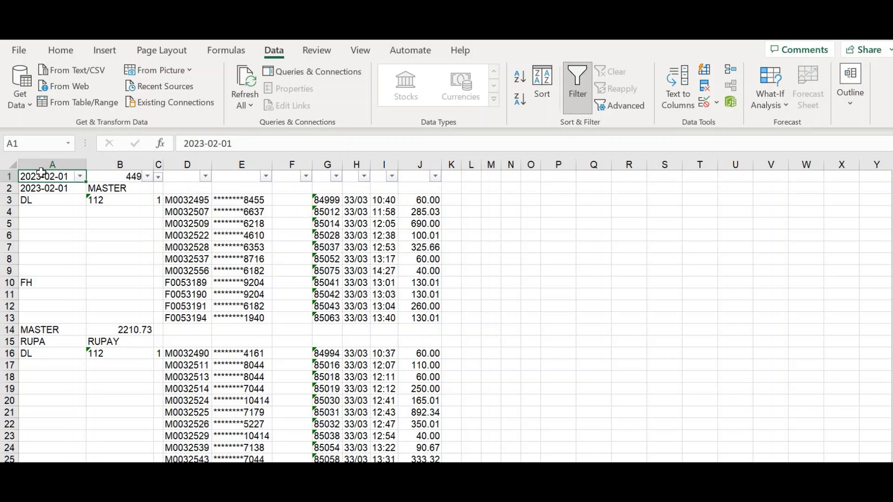
pyautogui.hotkey('alt', 'Down')
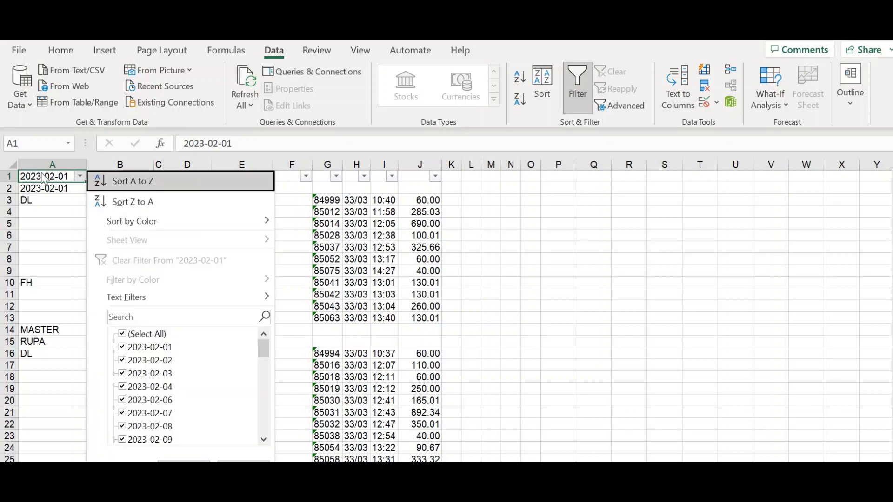
pyautogui.press('Down')
pyautogui.press('Down')
pyautogui.press('Down')
pyautogui.press('Down')
pyautogui.press('Down')
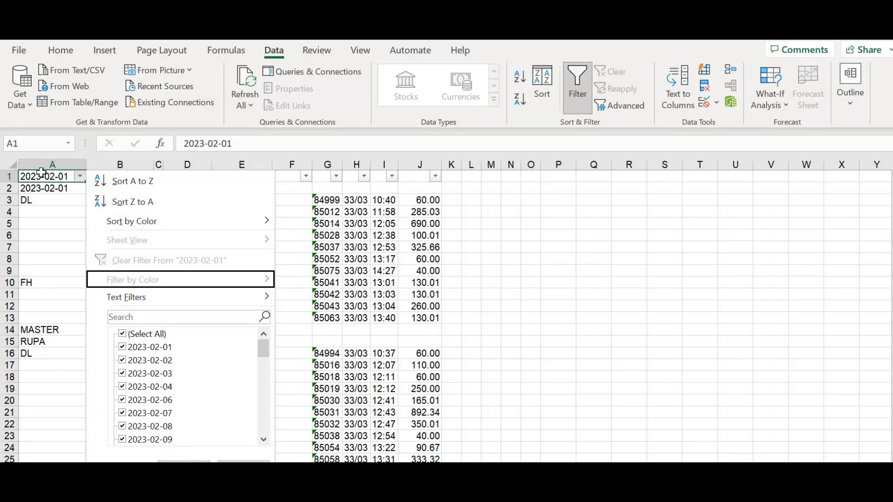
pyautogui.press('Escape')
# Step: Look over the column A cells of the first MASTER block and return to A1
pyautogui.press('Down')
pyautogui.press('Down')
pyautogui.press('Down')
pyautogui.press('Down')
pyautogui.press('Down')
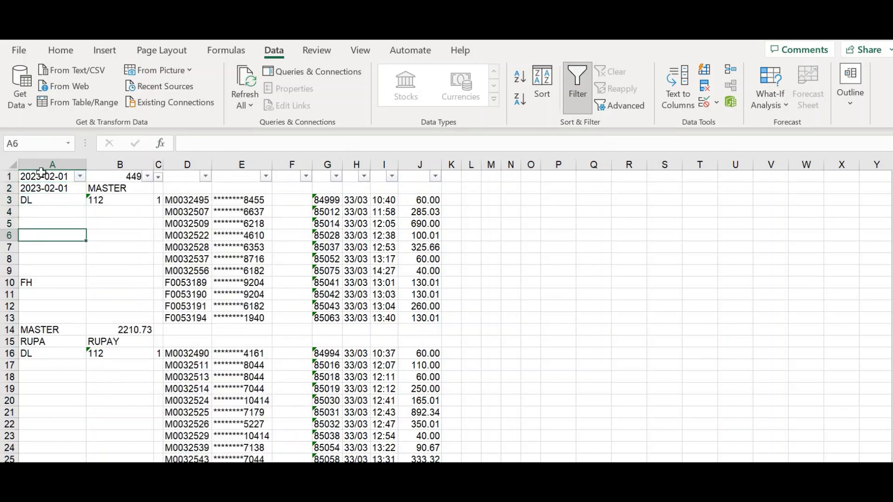
pyautogui.press('Down')
pyautogui.press('Down')
pyautogui.press('Up')
pyautogui.press('Up')
pyautogui.press('Up')
pyautogui.press('Up')
pyautogui.press('Up')
pyautogui.press('Up')
pyautogui.press('Up')
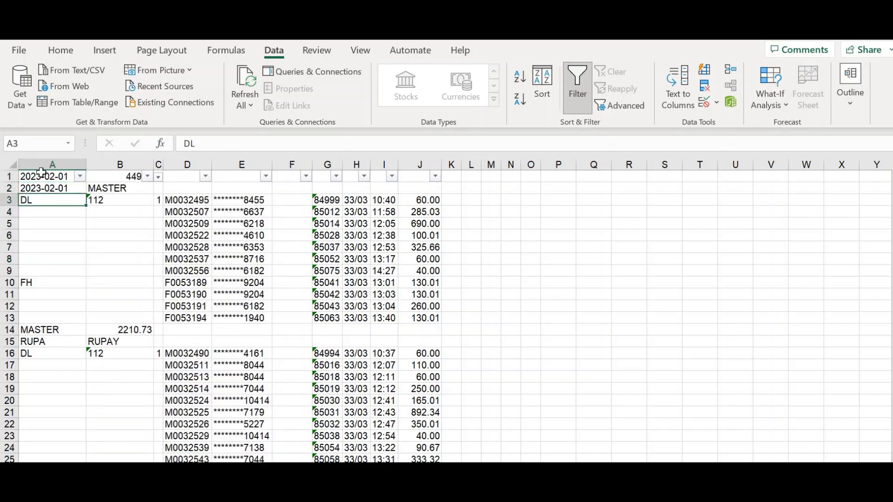
# Step: Check the filtered first row cell by cell from column A through column J and return to A1
pyautogui.press('Right')
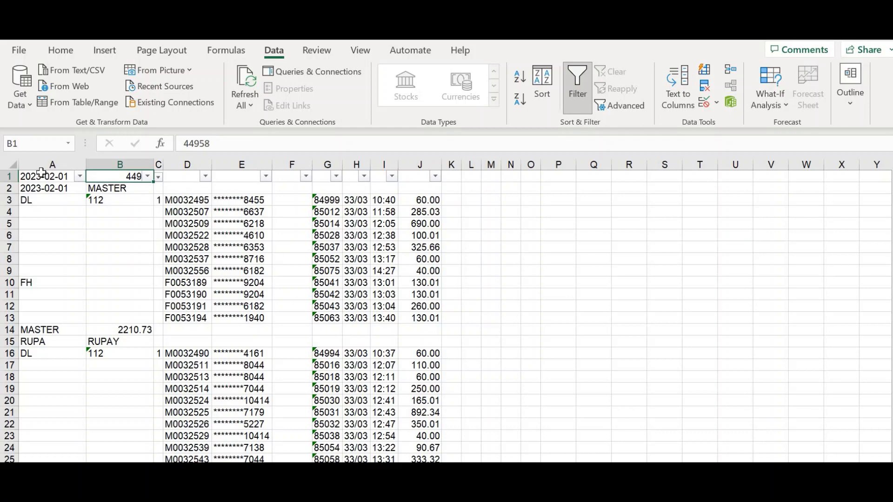
pyautogui.press('Right')
pyautogui.press('Right')
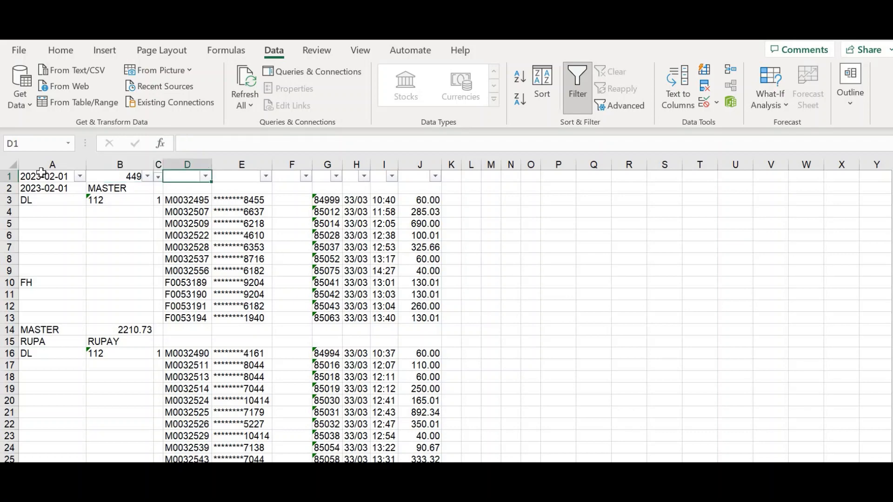
pyautogui.press('Right')
pyautogui.press('Right')
pyautogui.press('Right')
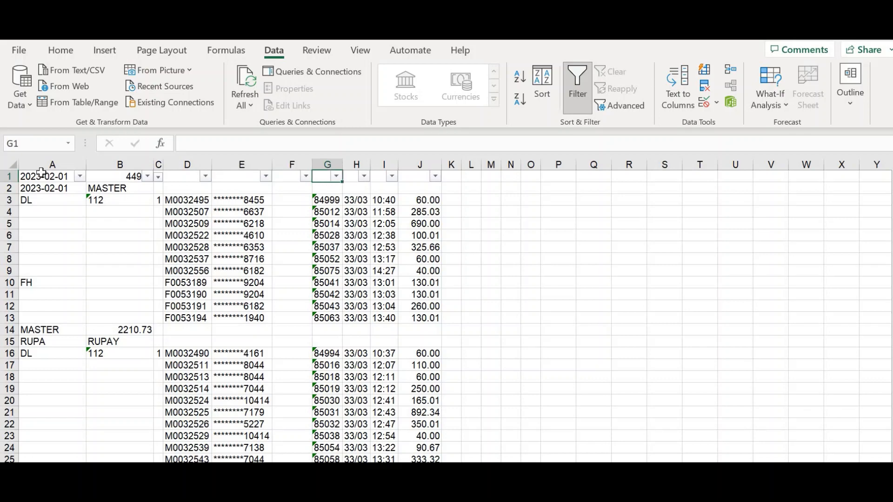
pyautogui.press('Right')
pyautogui.press('Right')
pyautogui.press('Right')
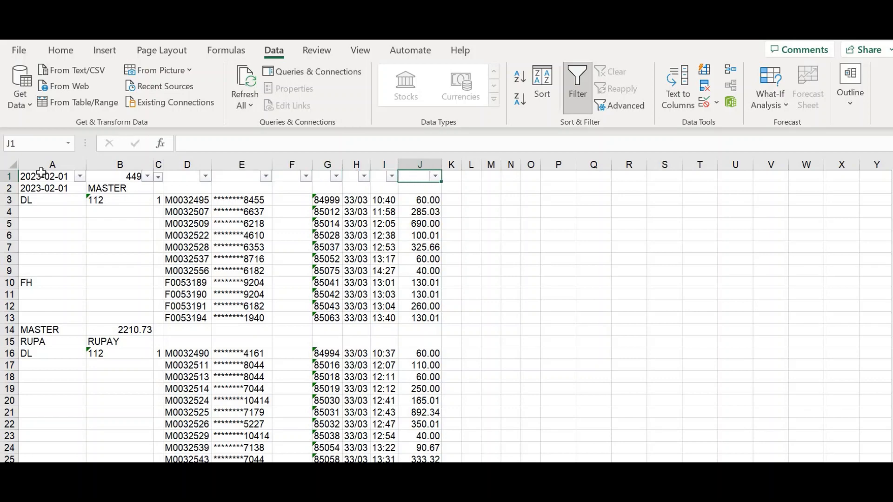
pyautogui.press('Left')
pyautogui.press('Left')
pyautogui.press('Left')
pyautogui.press('Left')
pyautogui.press('Left')
pyautogui.press('Left')
pyautogui.press('Left')
pyautogui.press('Left')
pyautogui.press('Left')
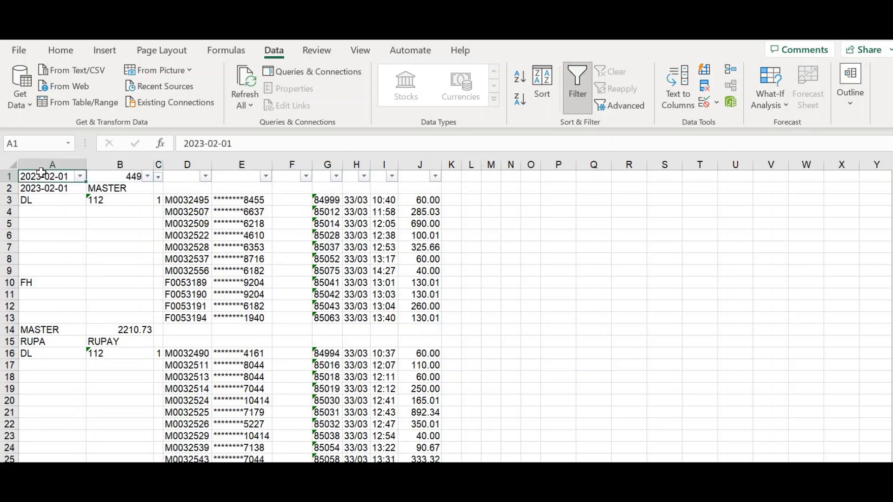
# Step: Deselect every value in column A's filter list and go to the text entries after the dates
pyautogui.hotkey('alt', 'Down')
pyautogui.press('Down')
pyautogui.press('Down')
pyautogui.press('Down')
pyautogui.press('Down')
pyautogui.press('Down')
pyautogui.press('Down')
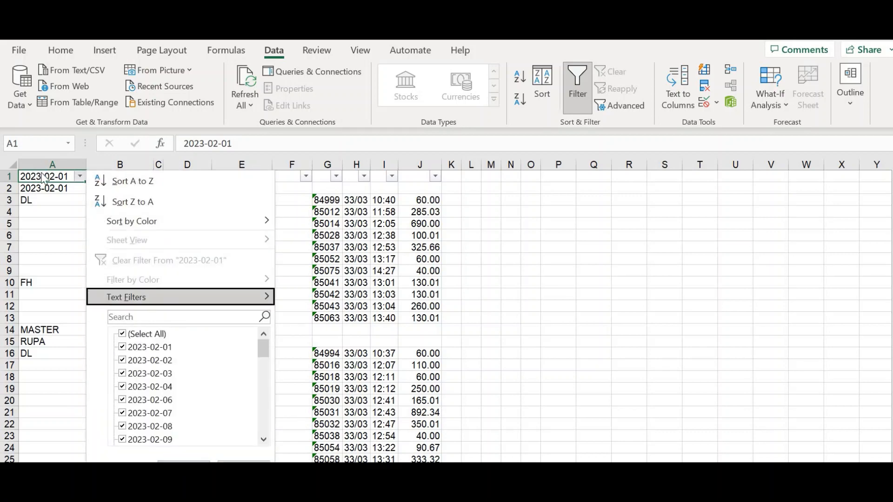
pyautogui.press('space')
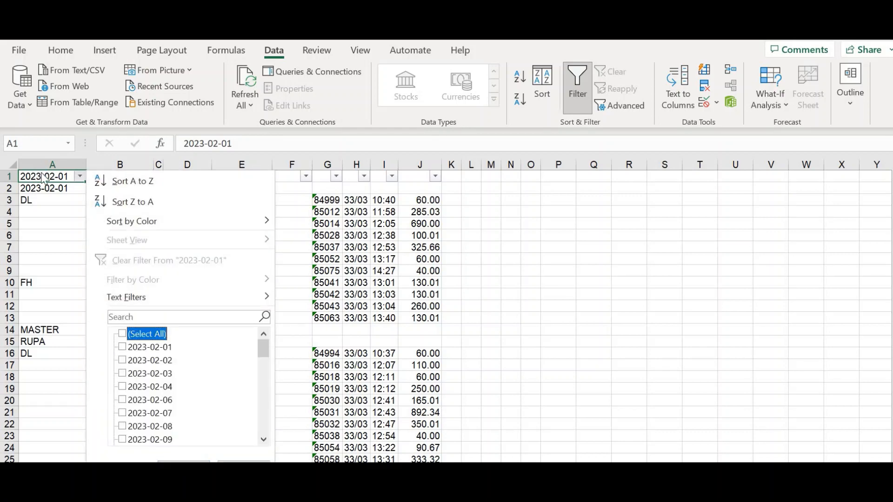
pyautogui.press('End')
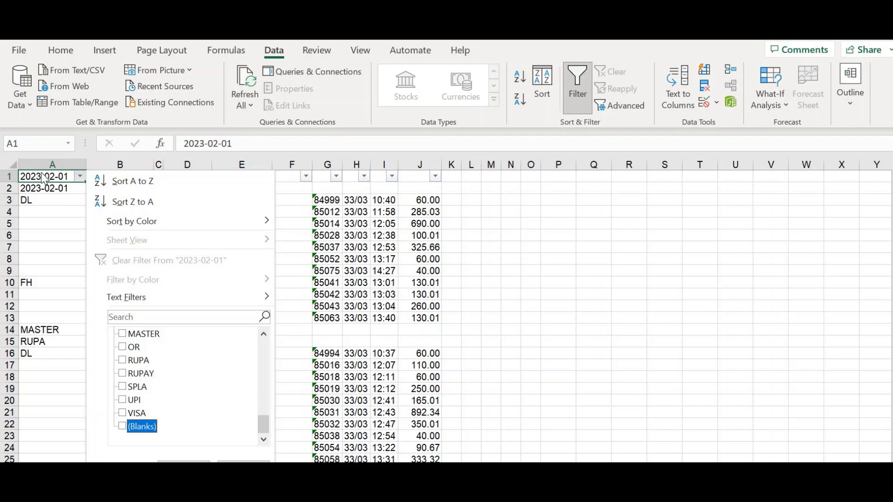
# Step: Include VISA, UPI, SPLA, RUPAY, RUPA, OR and MASTER in column A's filter
pyautogui.press('Up')
pyautogui.press('space')
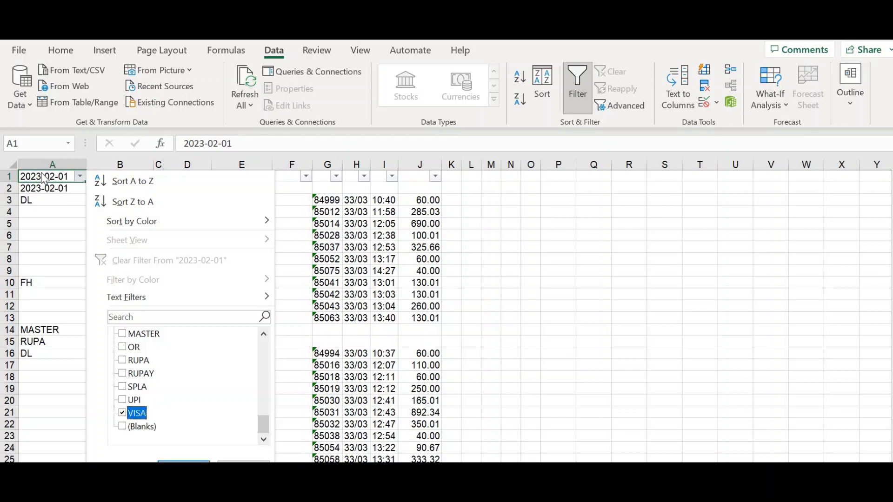
pyautogui.press('Up')
pyautogui.press('space')
pyautogui.press('Up')
pyautogui.press('Up')
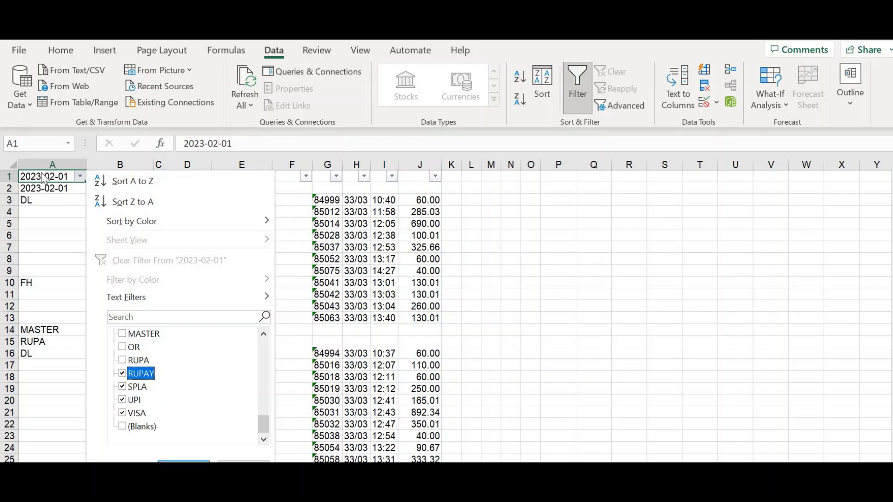
pyautogui.press('space')
pyautogui.press('Up')
pyautogui.press('space')
pyautogui.press('Up')
pyautogui.press('Up')
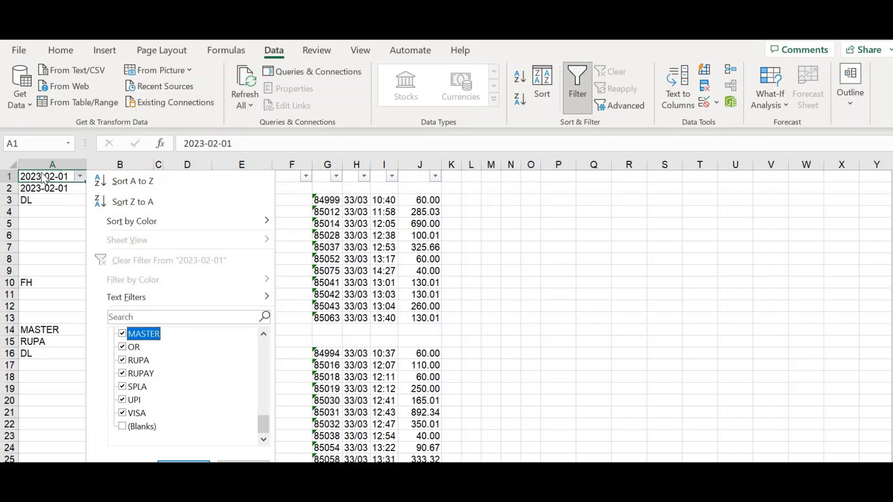
# Step: Add MAST, Grand Total, FH, DL, CITY LEDGER and AMEX to column A's filter, leave the dates excluded, and apply it
pyautogui.press('space')
pyautogui.press('Up')
pyautogui.press('space')
pyautogui.press('Up')
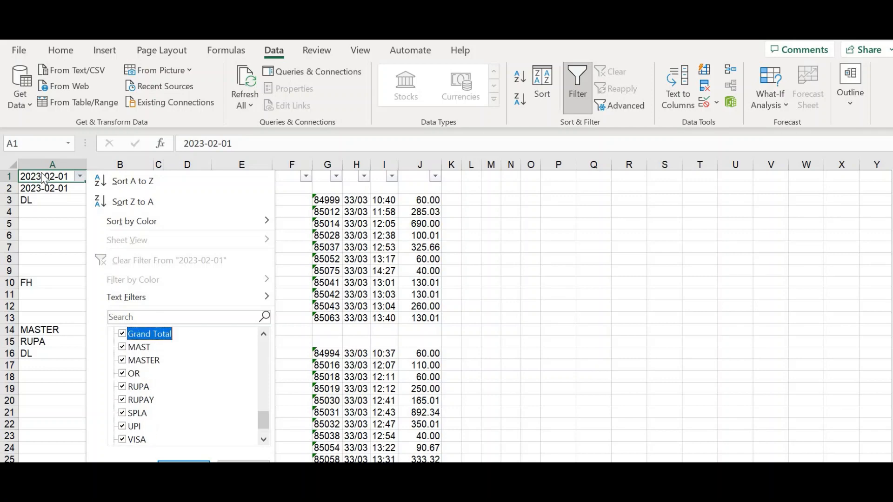
pyautogui.press('Up')
pyautogui.press('Up')
pyautogui.press('Up')
pyautogui.press('Down')
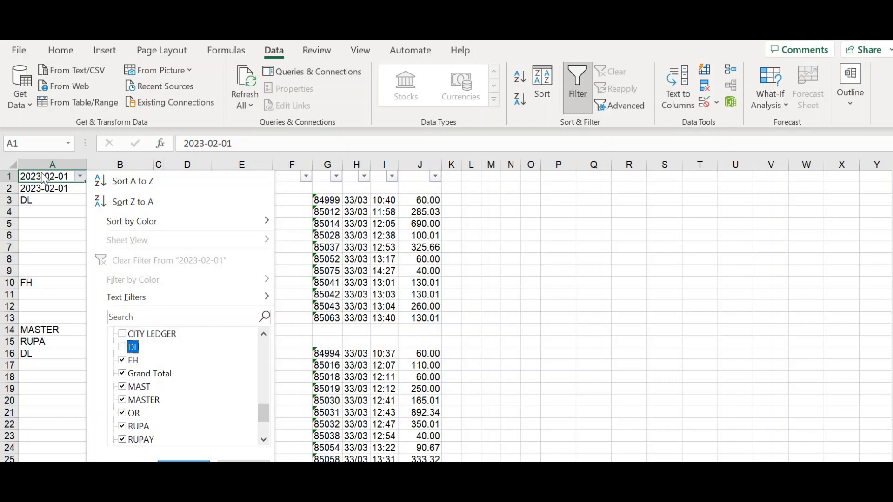
pyautogui.press('Up')
pyautogui.press('Up')
pyautogui.press('space')
pyautogui.press('Up')
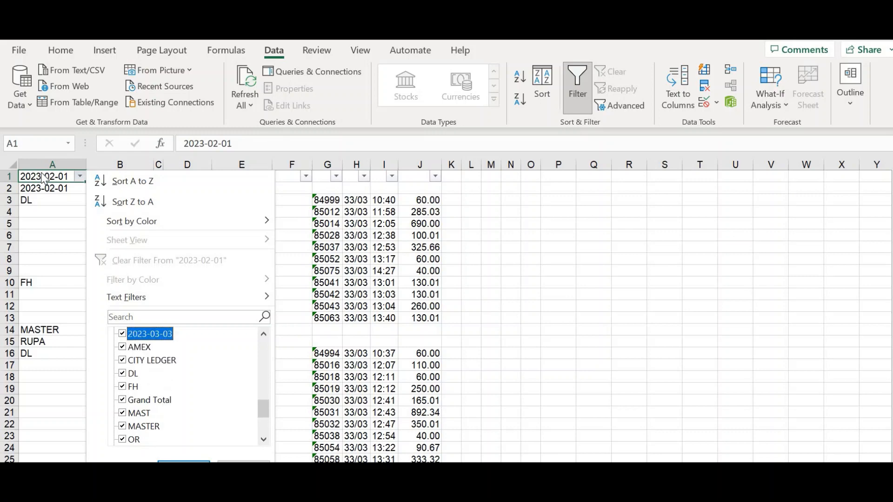
pyautogui.press('Down')
pyautogui.press('Down')
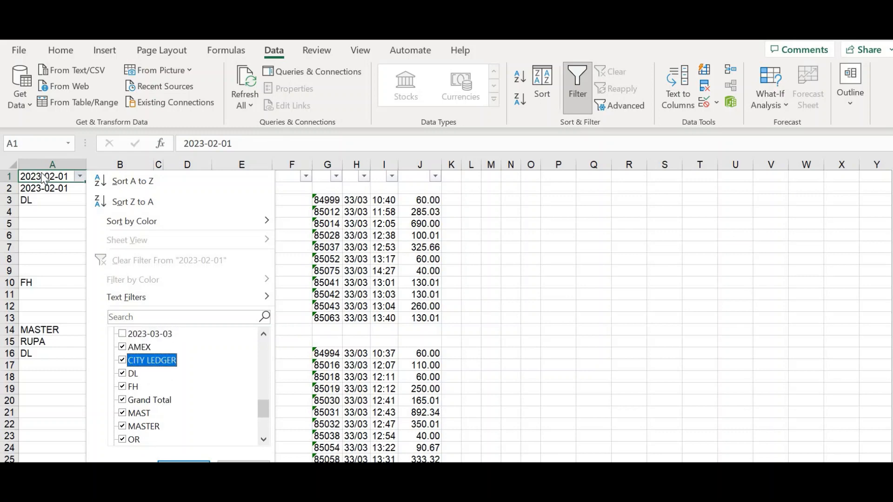
pyautogui.press('Return')
# Step: Clear the contents of the filtered column A cells from A3 down through the Grand Total row
pyautogui.press('Down')
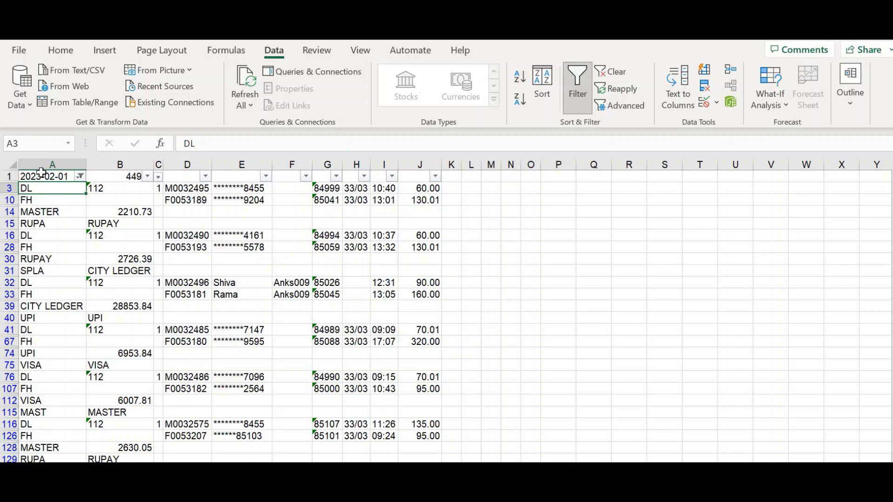
pyautogui.hotkey('ctrl', 'shift', 'Down')
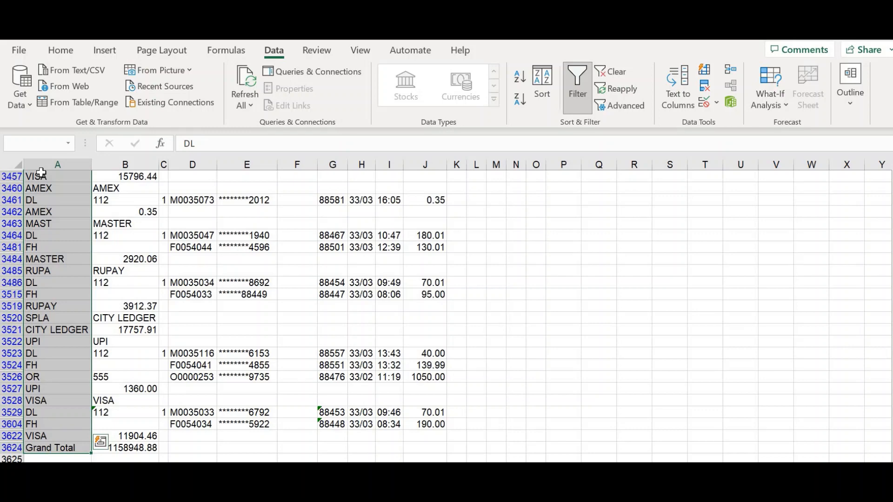
pyautogui.hotkey('ctrl', 'z')
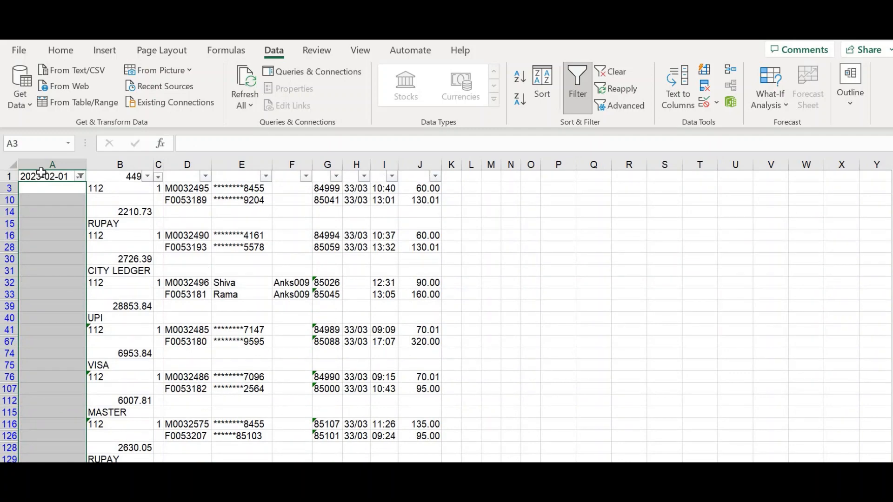
# Step: Include all values in column A's filter again so every row is shown
pyautogui.click(41, 175)
pyautogui.hotkey('alt', 'Down')
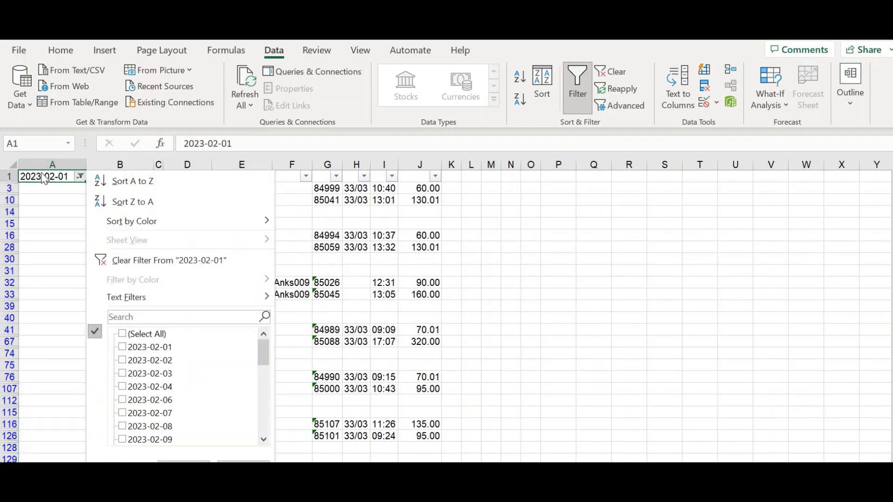
pyautogui.press('Down')
pyautogui.press('Down')
pyautogui.press('Down')
pyautogui.press('Down')
pyautogui.press('Down')
pyautogui.press('Down')
pyautogui.press('Down')
pyautogui.press('space')
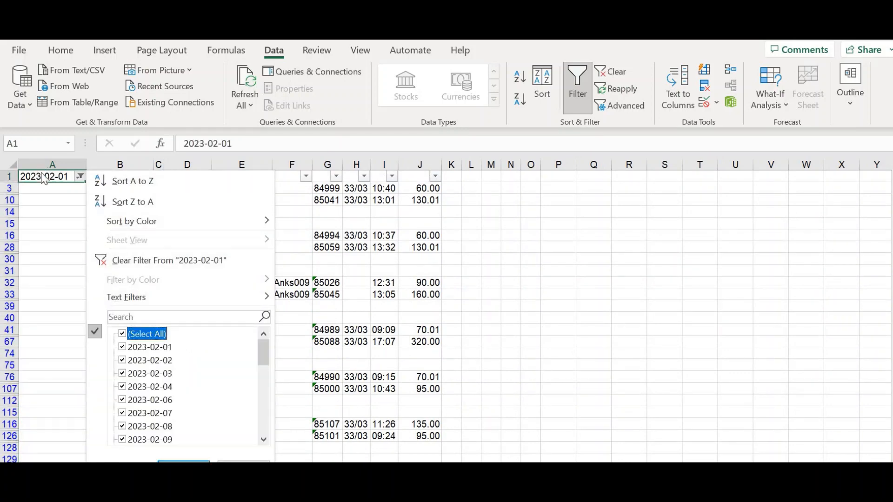
pyautogui.press('Return')
# Step: Check the remaining column A entries by jumping from date to date, and return to the start of the sheet
pyautogui.press('Down')
pyautogui.press('Down')
pyautogui.press('Down')
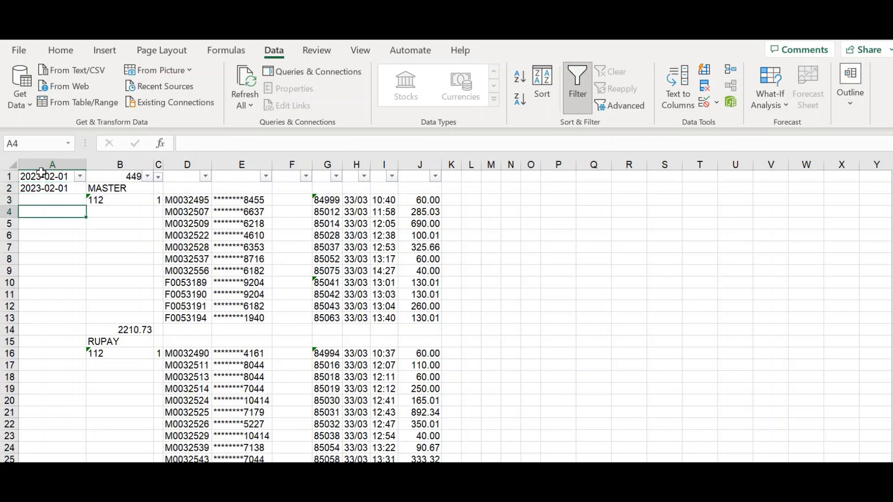
pyautogui.hotkey('ctrl', 'Down')
pyautogui.press('Down')
pyautogui.hotkey('ctrl', 'Down')
pyautogui.press('Down')
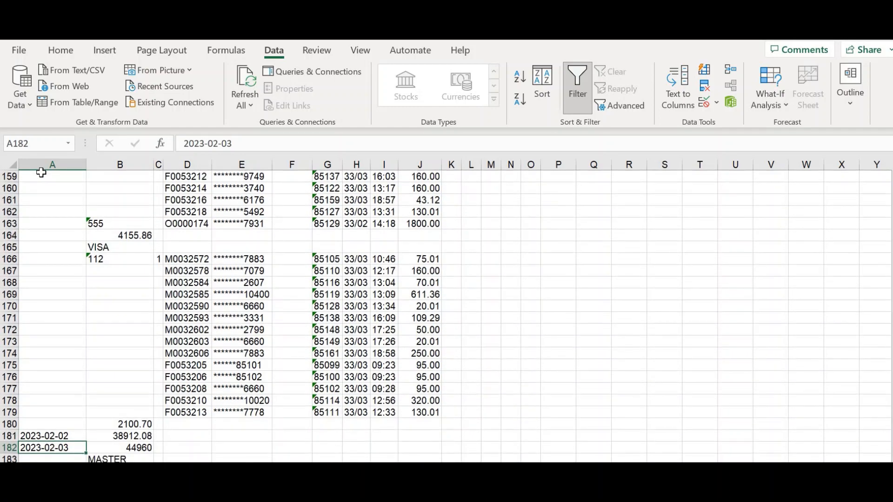
pyautogui.hotkey('ctrl', 'Down')
pyautogui.press('Down')
pyautogui.hotkey('ctrl', 'Down')
pyautogui.press('Down')
pyautogui.hotkey('ctrl', 'Down')
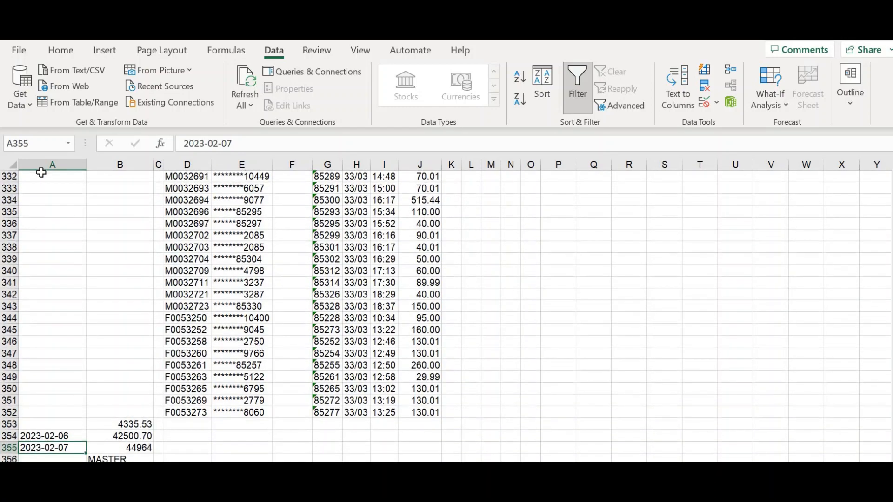
pyautogui.press('Up')
pyautogui.hotkey('ctrl', 'Home')
pyautogui.press('Right')
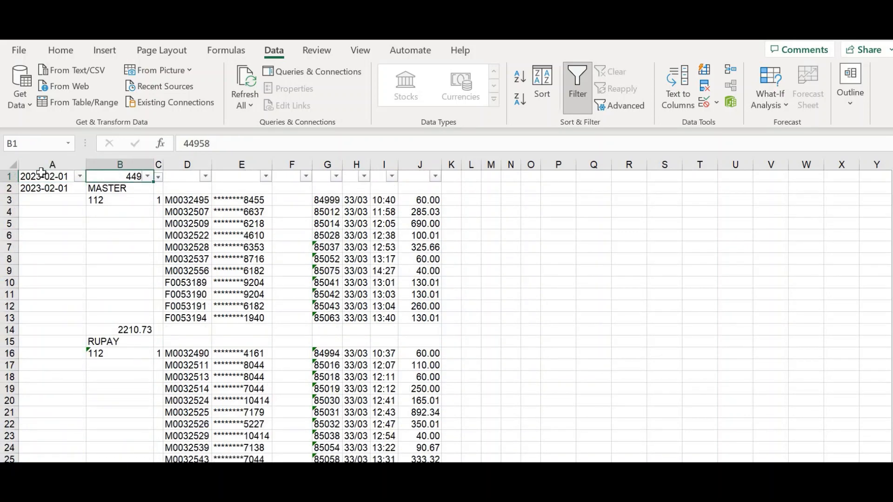
pyautogui.hotkey('alt', 'Down')
pyautogui.press('Down')
pyautogui.press('Down')
pyautogui.press('Down')
pyautogui.press('Down')
pyautogui.press('Down')
pyautogui.press('Down')
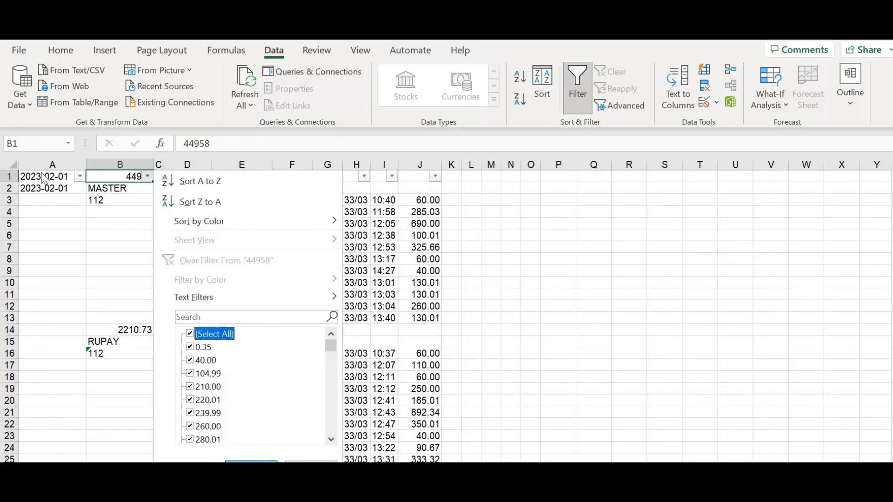
pyautogui.press('Up')
pyautogui.press('space')
pyautogui.press('Return')
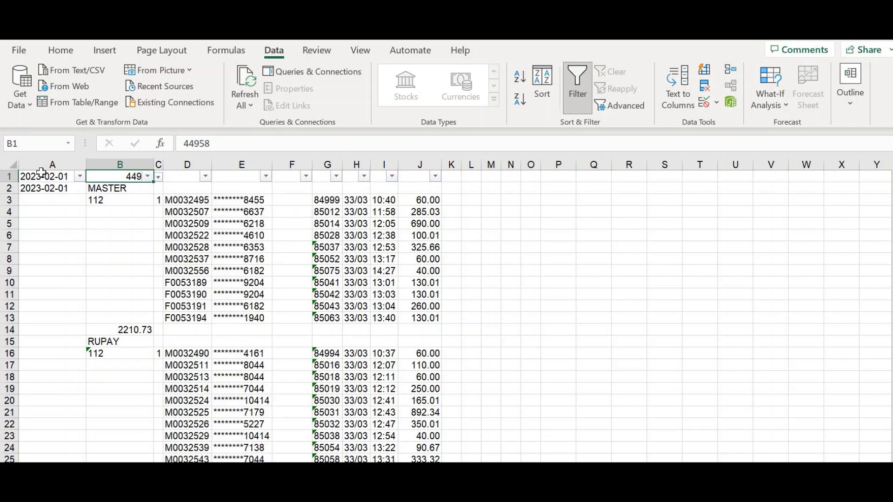
# Step: Exclude VISA, UPI and RUPAY in column B's filter list
pyautogui.hotkey('alt', 'Down')
pyautogui.press('Down')
pyautogui.press('Down')
pyautogui.press('Down')
pyautogui.press('Down')
pyautogui.press('Down')
pyautogui.press('Down')
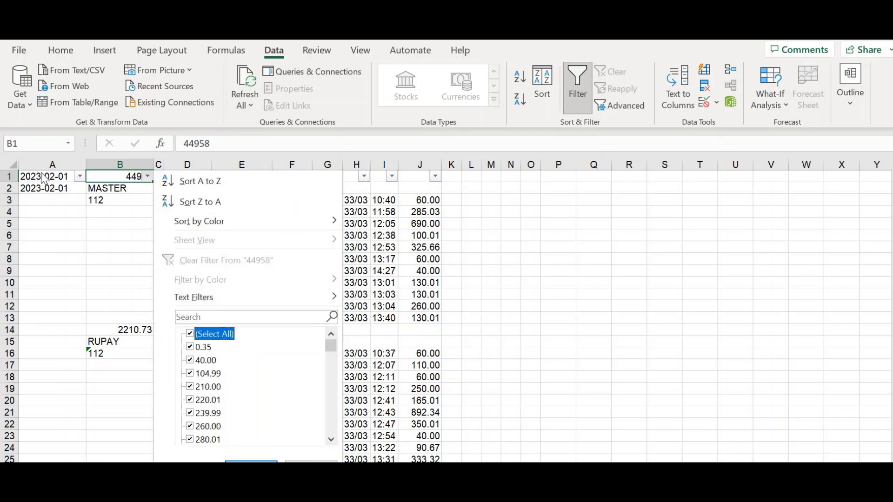
pyautogui.press('End')
pyautogui.press('Up')
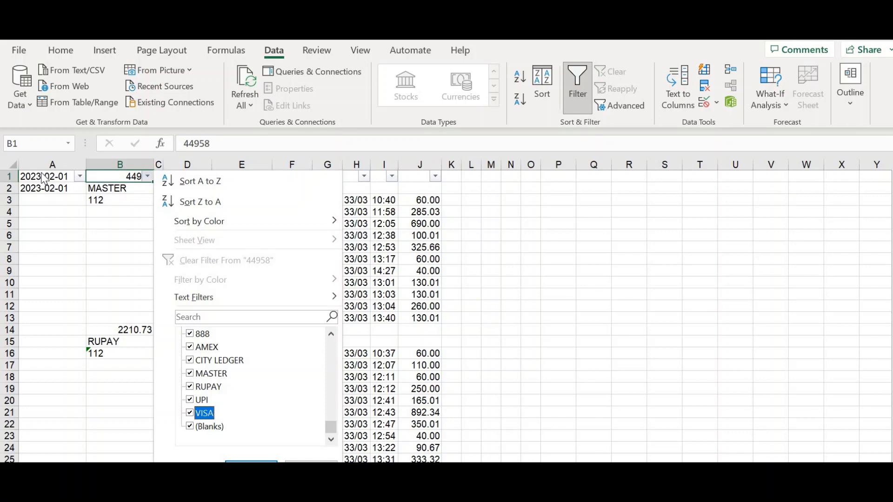
pyautogui.press('Up')
pyautogui.press('space')
pyautogui.press('Up')
pyautogui.press('space')
# Step: Also exclude MASTER, CITY LEDGER and AMEX in column B's filter and apply it
pyautogui.press('Up')
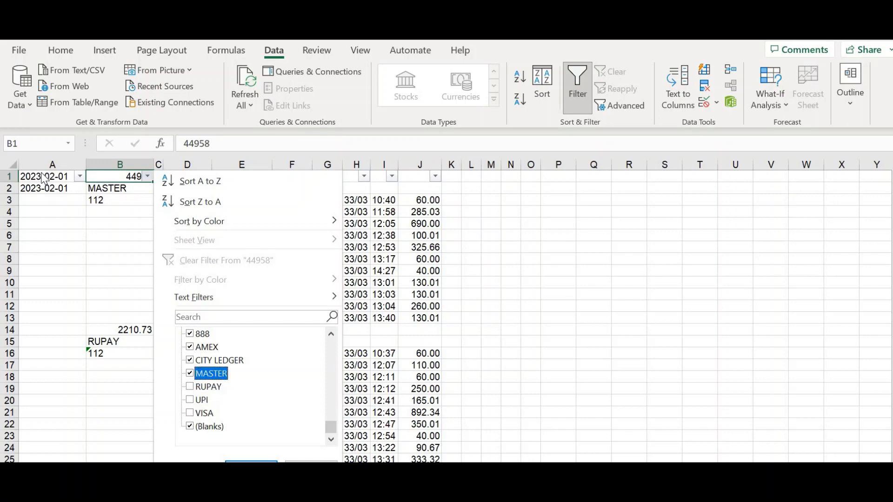
pyautogui.press('space')
pyautogui.press('Up')
pyautogui.press('space')
pyautogui.press('Up')
pyautogui.press('space')
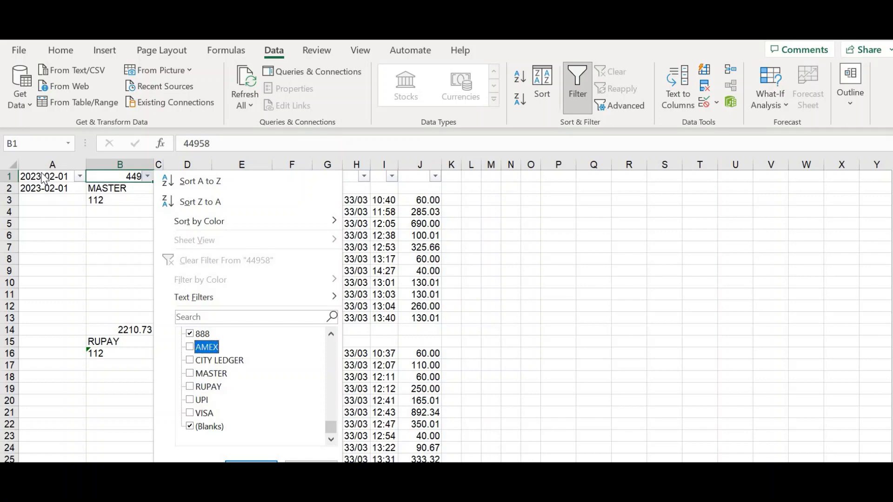
pyautogui.press('Return')
# Step: Exclude the blank cells from column B's filter as well
pyautogui.hotkey('alt', 'Down')
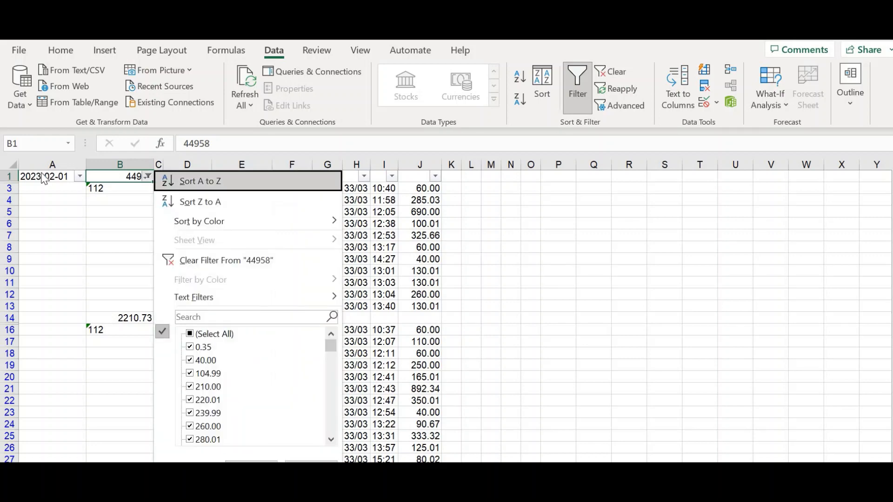
pyautogui.press('Tab')
pyautogui.press('Down')
pyautogui.press('End')
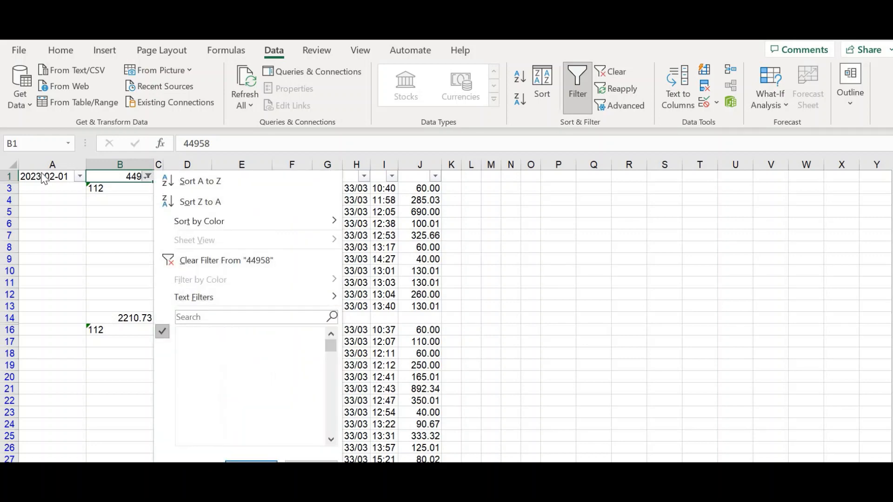
pyautogui.press('space')
pyautogui.press('Return')
# Step: Clear the contents of the filtered column B cells from B3 down to row 3622
pyautogui.press('Down')
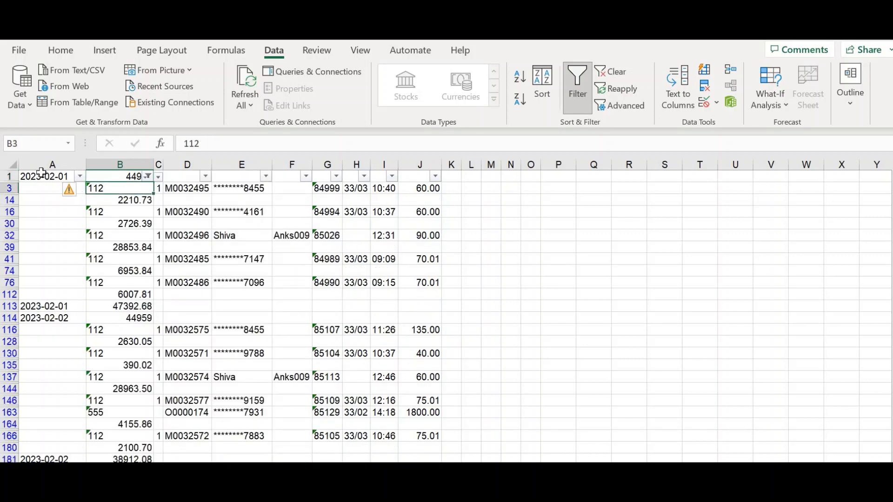
pyautogui.hotkey('ctrl', 'shift', 'Down')
pyautogui.hotkey('shift', 'Up')
pyautogui.hotkey('shift', 'Up')
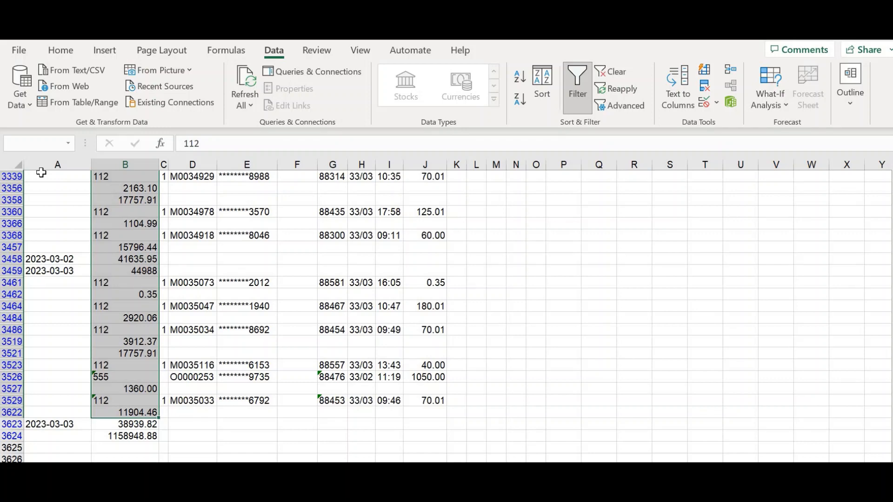
pyautogui.hotkey('ctrl', 'shift', 'Up')
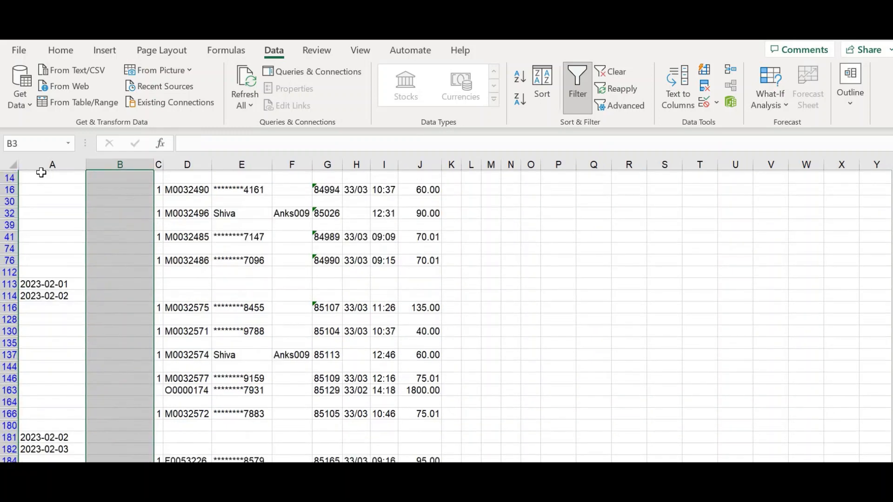
# Step: Include all values in column B's filter again so every row is shown
pyautogui.press('Up')
pyautogui.hotkey('alt', 'Down')
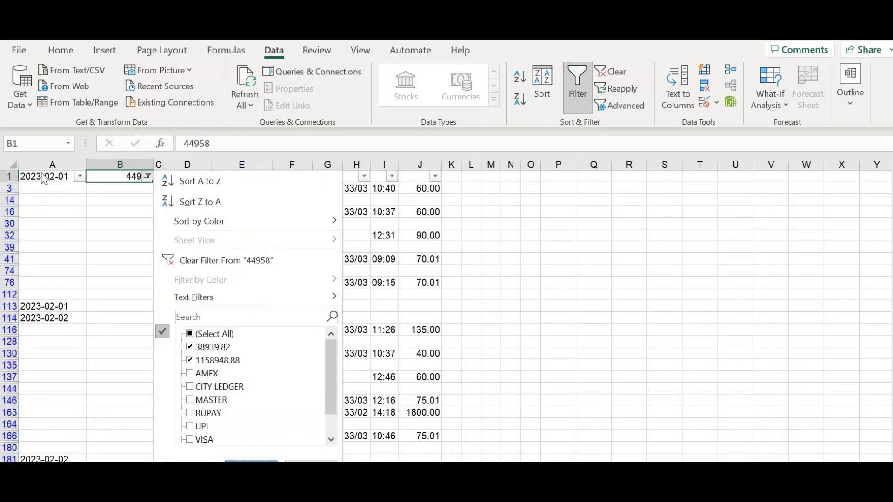
pyautogui.press('Down')
pyautogui.press('Tab')
pyautogui.press('space')
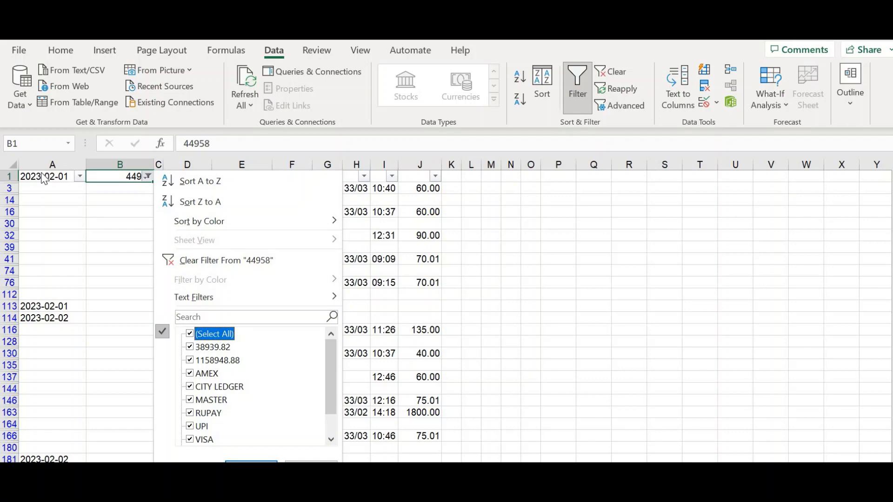
pyautogui.press('Return')
# Step: Delete the date and number in cells A1 and B1 of the first row
pyautogui.press('Down')
pyautogui.press('Down')
pyautogui.press('Up')
pyautogui.press('Up')
pyautogui.press('Left')
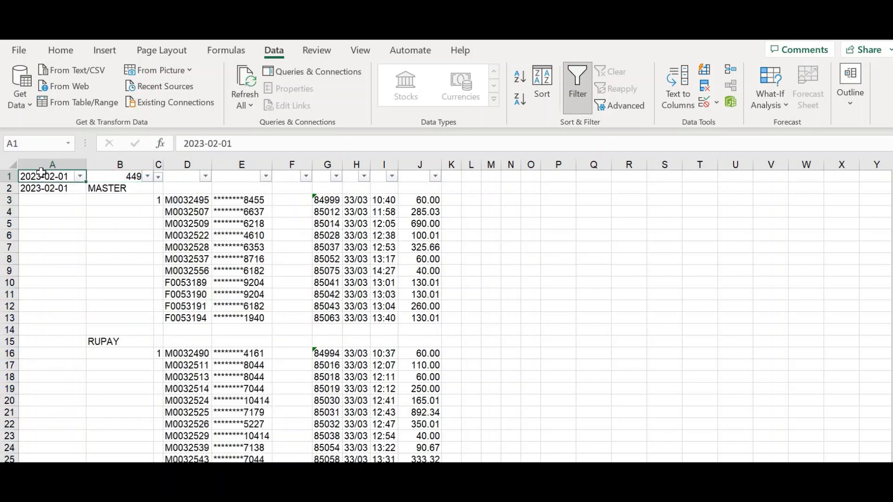
pyautogui.hotkey('shift', 'Right')
pyautogui.press('Delete')
# Step: Filter column B to show only the rows containing 38939.82 and 1158948.88
pyautogui.press('Down')
pyautogui.press('Right')
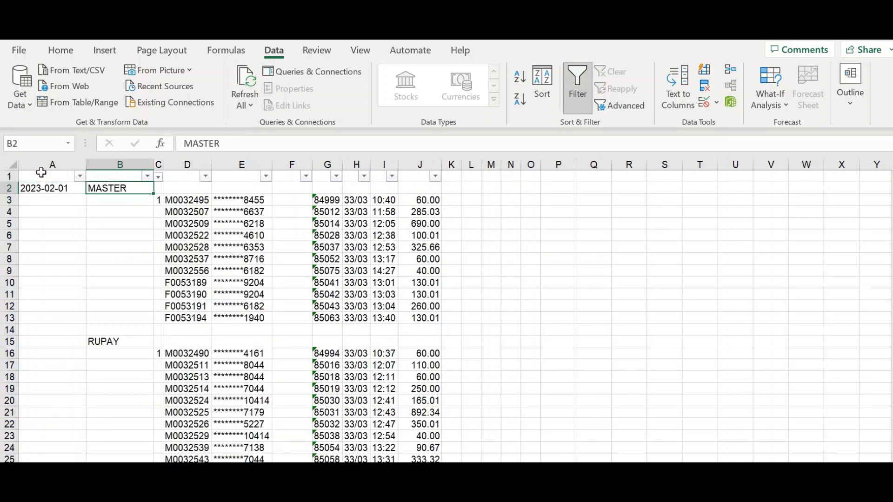
pyautogui.press('Up')
pyautogui.hotkey('alt', 'Down')
pyautogui.press('Down')
pyautogui.press('Down')
pyautogui.press('Down')
pyautogui.press('Down')
pyautogui.press('Down')
pyautogui.press('Down')
pyautogui.press('Down')
pyautogui.press('Down')
pyautogui.press('space')
pyautogui.press('Down')
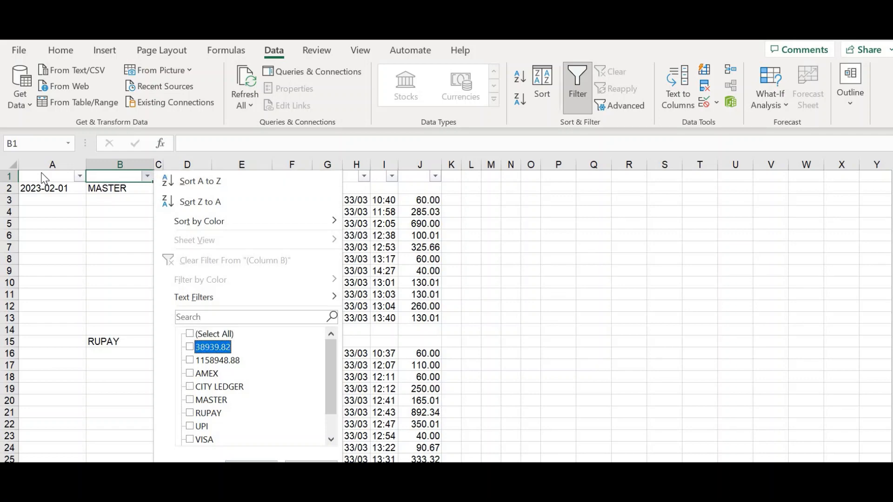
pyautogui.press('space')
pyautogui.press('Down')
pyautogui.press('space')
pyautogui.press('Return')
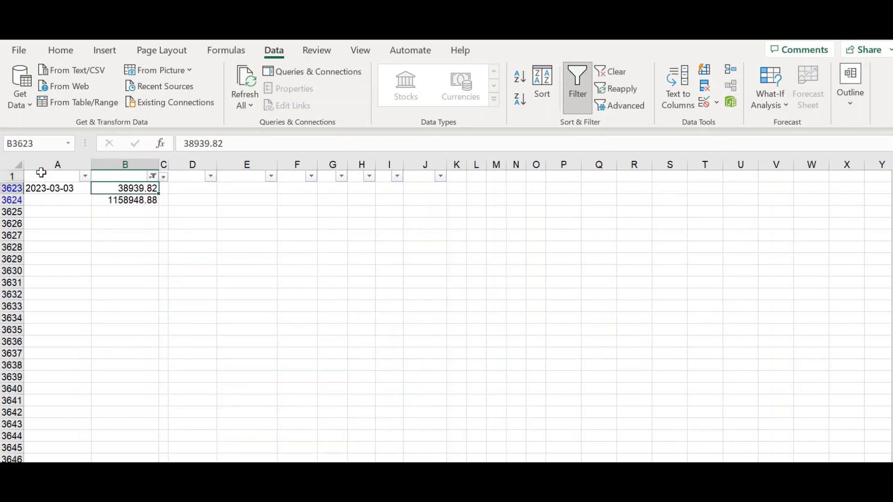
# Step: Reselect all values in column B's filter to bring back every row
pyautogui.press('Up')
pyautogui.hotkey('alt', 'Down')
pyautogui.press('Down')
pyautogui.press('Down')
pyautogui.press('Down')
pyautogui.press('Down')
pyautogui.press('Down')
pyautogui.press('Down')
pyautogui.press('Down')
pyautogui.press('Down')
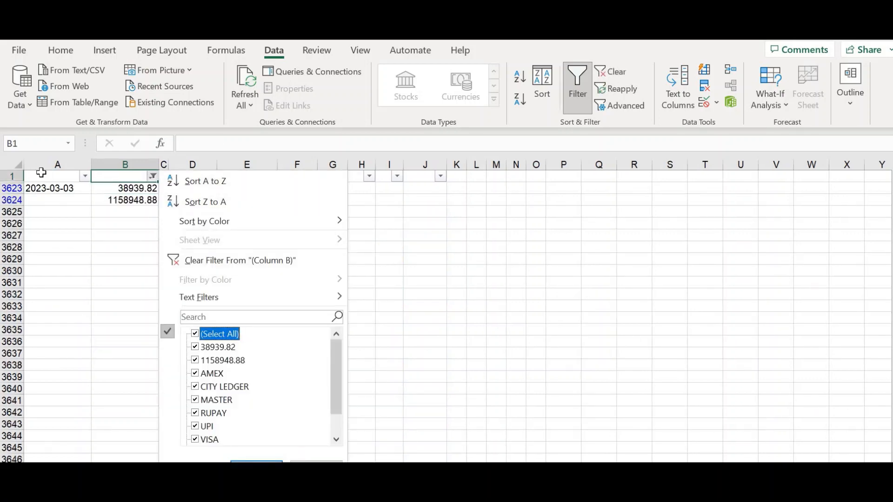
pyautogui.press('Return')
# Step: Examine the payment category entries down column B and return to the first one in B2
pyautogui.press('Down')
pyautogui.press('Down')
pyautogui.press('Down')
pyautogui.press('Down')
pyautogui.press('Down')
pyautogui.press('Down')
pyautogui.press('Down')
pyautogui.press('Down')
pyautogui.press('Down')
pyautogui.press('Down')
pyautogui.press('Down')
pyautogui.press('Down')
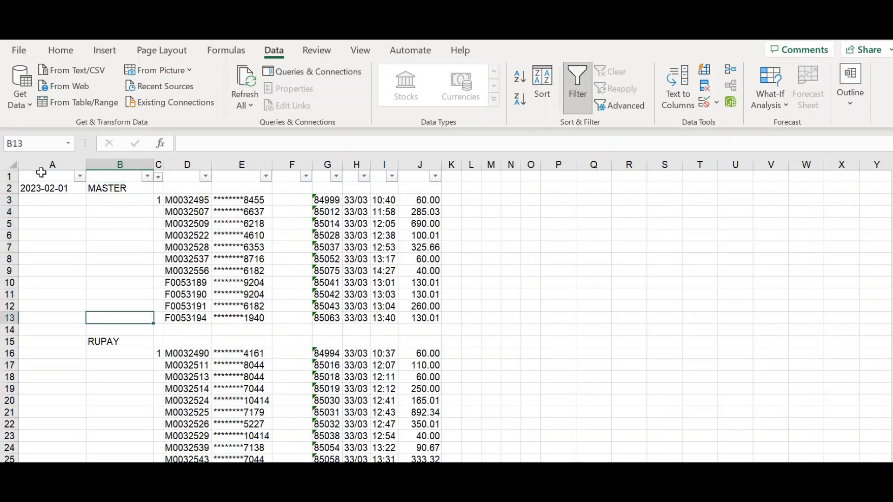
pyautogui.press('Down')
pyautogui.press('Down')
pyautogui.press('Down')
pyautogui.press('Down')
pyautogui.press('Down')
pyautogui.press('Down')
pyautogui.press('Down')
pyautogui.press('Down')
pyautogui.press('Down')
pyautogui.press('Down')
pyautogui.press('Down')
pyautogui.press('Down')
pyautogui.press('Down')
pyautogui.press('Down')
pyautogui.press('Down')
pyautogui.press('Down')
pyautogui.press('Down')
pyautogui.press('Down')
pyautogui.press('Down')
pyautogui.press('Down')
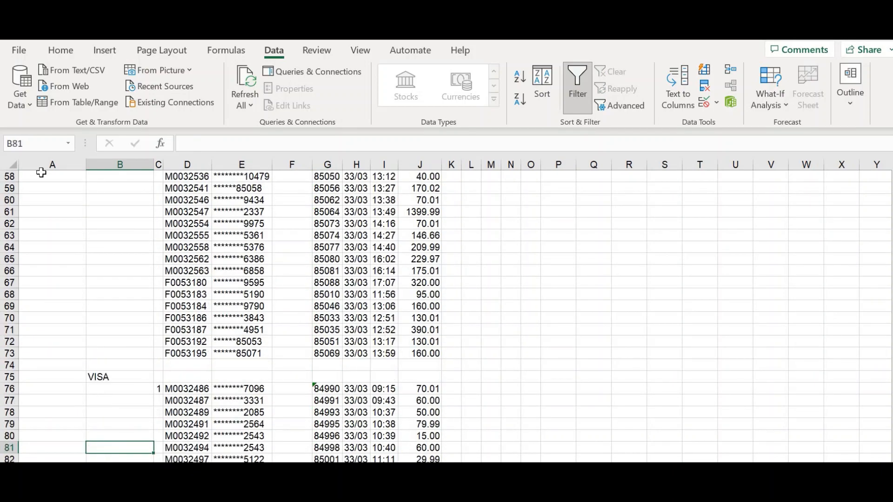
pyautogui.press('Down')
pyautogui.press('Down')
pyautogui.press('Down')
pyautogui.press('Down')
pyautogui.press('Down')
pyautogui.press('Down')
pyautogui.press('Down')
pyautogui.press('Down')
pyautogui.press('Down')
pyautogui.press('Down')
pyautogui.press('Down')
pyautogui.press('Down')
pyautogui.press('Down')
pyautogui.press('Down')
pyautogui.press('Down')
pyautogui.press('Down')
pyautogui.press('Down')
pyautogui.press('Down')
pyautogui.press('Down')
pyautogui.press('Down')
pyautogui.hotkey('ctrl', 'Down')
pyautogui.hotkey('ctrl', 'Down')
pyautogui.hotkey('ctrl', 'Down')
pyautogui.hotkey('ctrl', 'Down')
pyautogui.hotkey('ctrl', 'Down')
pyautogui.hotkey('ctrl', 'Down')
pyautogui.hotkey('ctrl', 'Down')
pyautogui.hotkey('ctrl', 'Down')
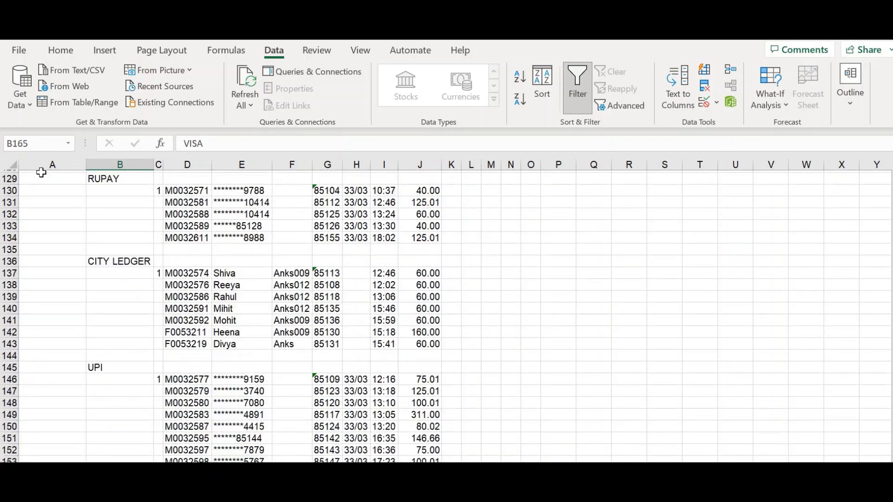
pyautogui.hotkey('ctrl', 'Up')
pyautogui.hotkey('ctrl', 'Up')
pyautogui.hotkey('ctrl', 'Up')
pyautogui.hotkey('ctrl', 'Up')
pyautogui.hotkey('ctrl', 'Up')
pyautogui.hotkey('ctrl', 'Up')
pyautogui.hotkey('ctrl', 'Up')
pyautogui.hotkey('ctrl', 'Up')
pyautogui.hotkey('ctrl', 'Up')
pyautogui.hotkey('ctrl', 'Up')
pyautogui.hotkey('ctrl', 'Up')
pyautogui.hotkey('ctrl', 'Up')
pyautogui.hotkey('ctrl', 'Up')
pyautogui.hotkey('ctrl', 'Up')
pyautogui.hotkey('ctrl', 'Up')
pyautogui.hotkey('ctrl', 'Up')
pyautogui.hotkey('ctrl', 'Up')
pyautogui.hotkey('ctrl', 'Up')
pyautogui.hotkey('ctrl', 'Up')
pyautogui.hotkey('ctrl', 'Up')
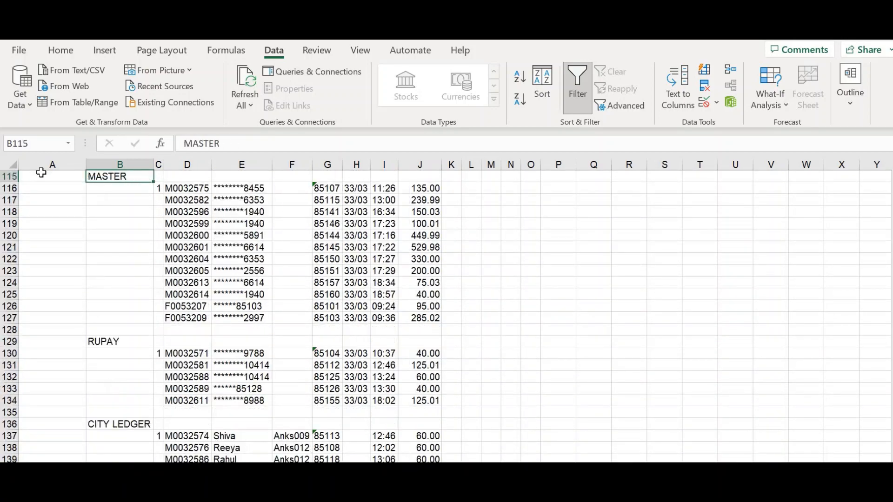
pyautogui.hotkey('ctrl', 'Down')
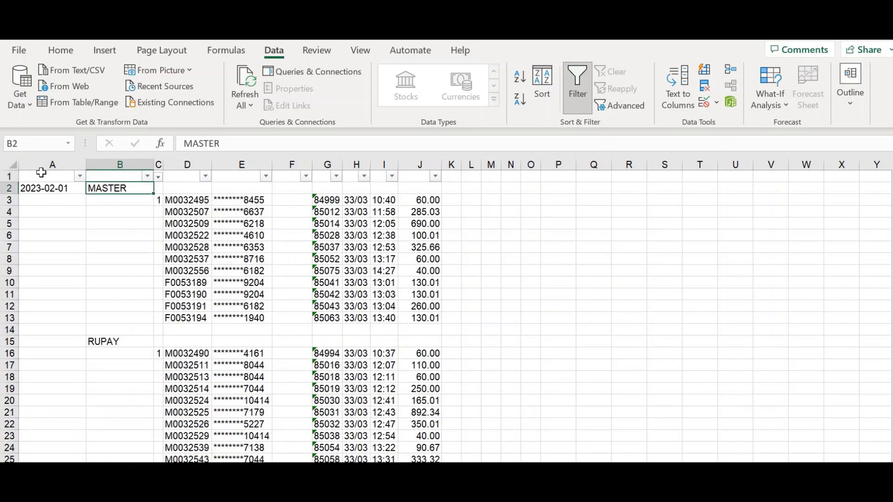
# Step: Copy MASTER from B2 into the blank cells below it, down to B14
pyautogui.press('Left')
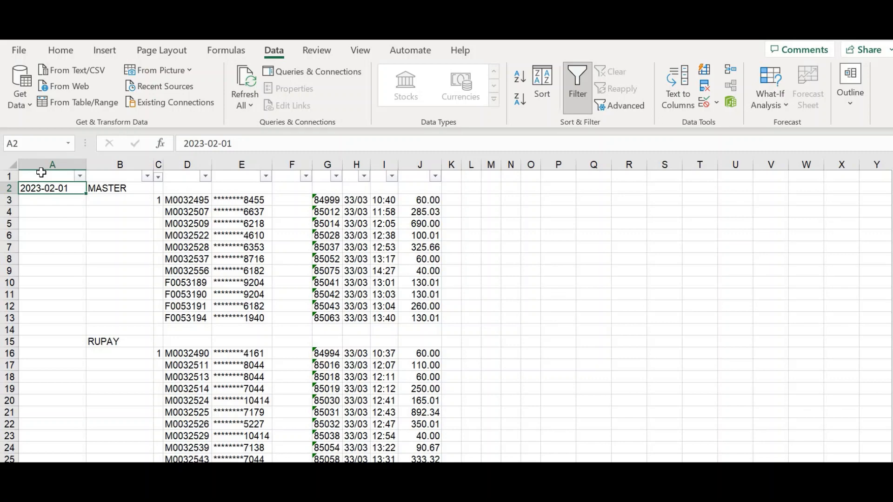
pyautogui.press('Right')
pyautogui.hotkey('ctrl', 'c')
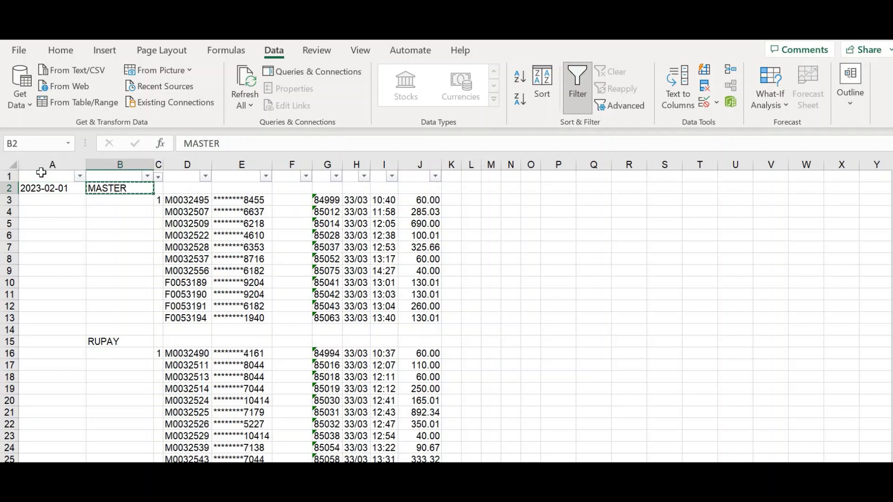
pyautogui.hotkey('ctrl', 'shift', 'Down')
pyautogui.hotkey('shift', 'Up')
pyautogui.hotkey('ctrl', 'v')
# Step: Copy the date 2023-02-01 from A2 into the blank cells below it, down to A112
pyautogui.press('Left')
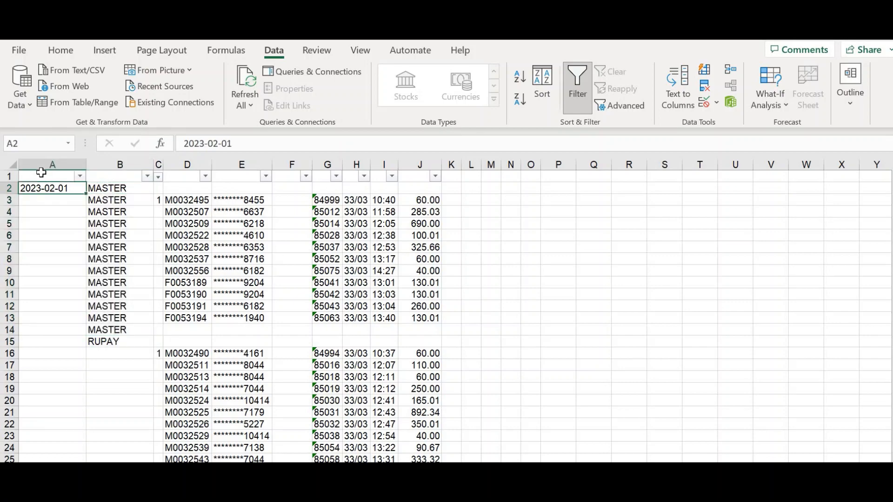
pyautogui.hotkey('ctrl', 'c')
pyautogui.hotkey('ctrl', 'shift', 'Down')
pyautogui.hotkey('shift', 'Up')
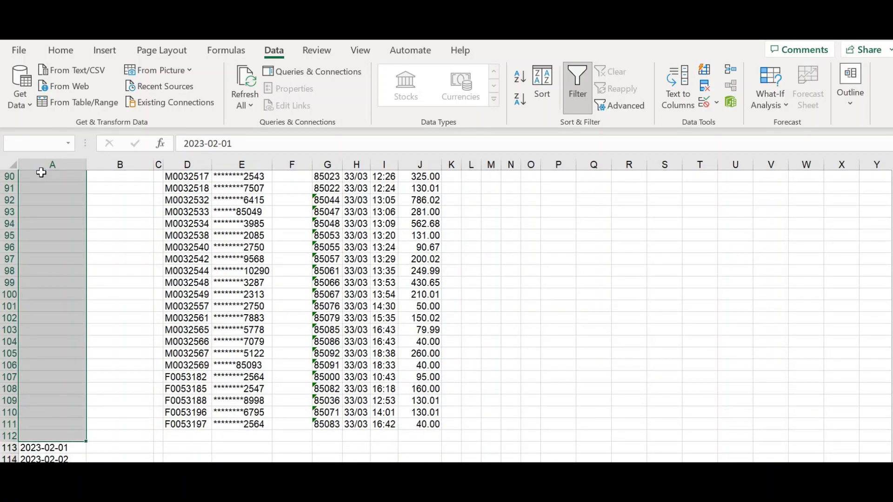
pyautogui.hotkey('ctrl', 'v')
# Step: Undo the date fill in column A and the MASTER fill in column B
pyautogui.hotkey('ctrl', 'z')
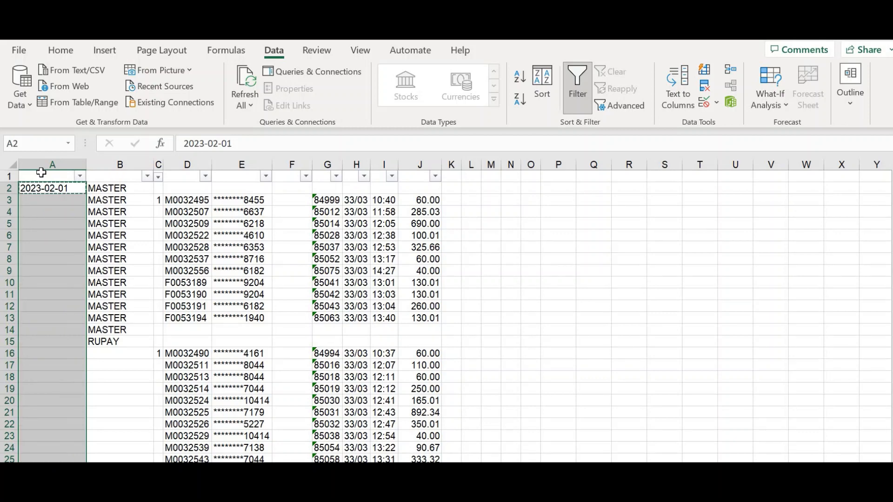
pyautogui.hotkey('ctrl', 'z')
pyautogui.press('Left')
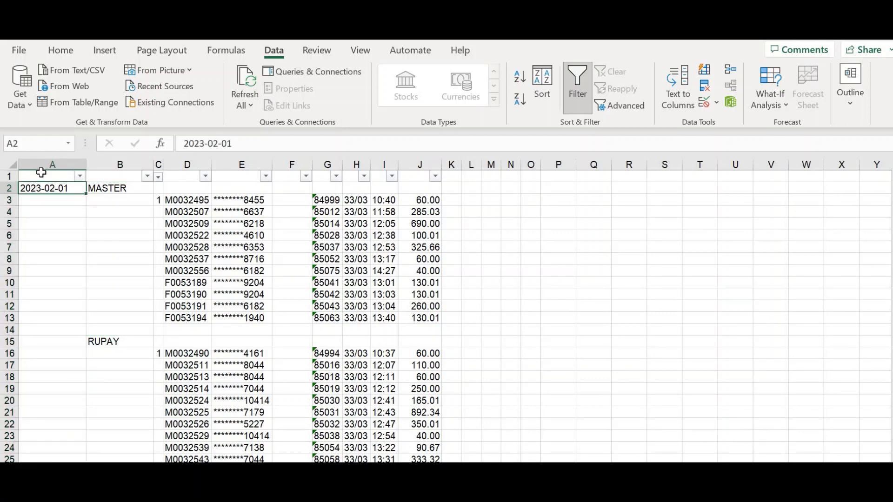
pyautogui.press('Down')
pyautogui.hotkey('shift', 'Right')
pyautogui.hotkey('shift', 'Down')
pyautogui.hotkey('shift', 'Down')
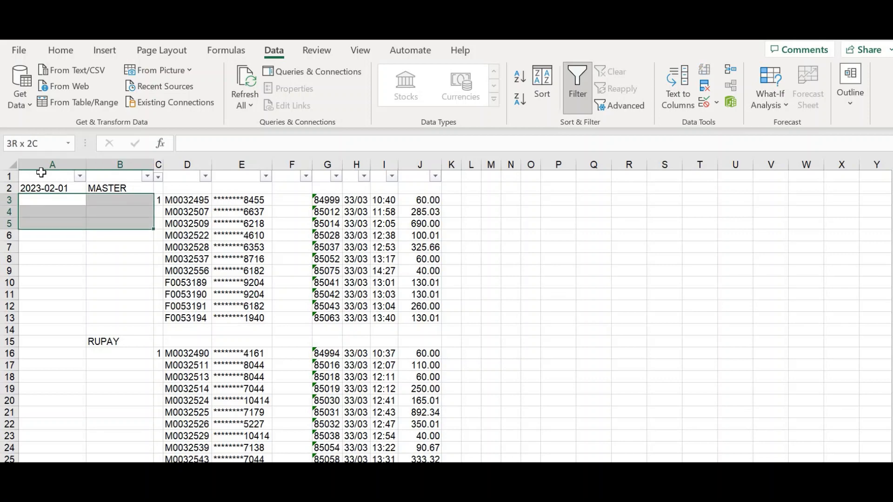
pyautogui.press('Up')
pyautogui.press('Right')
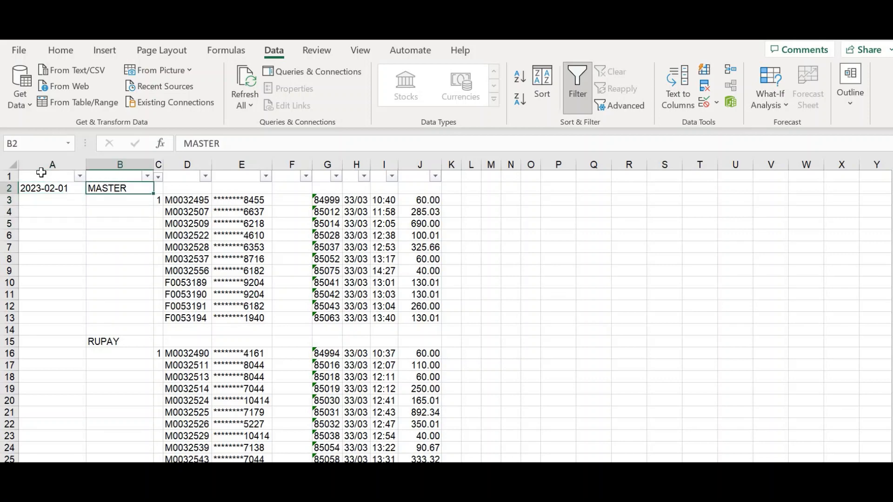
pyautogui.press('Left')
pyautogui.press('Right')
pyautogui.press('Left')
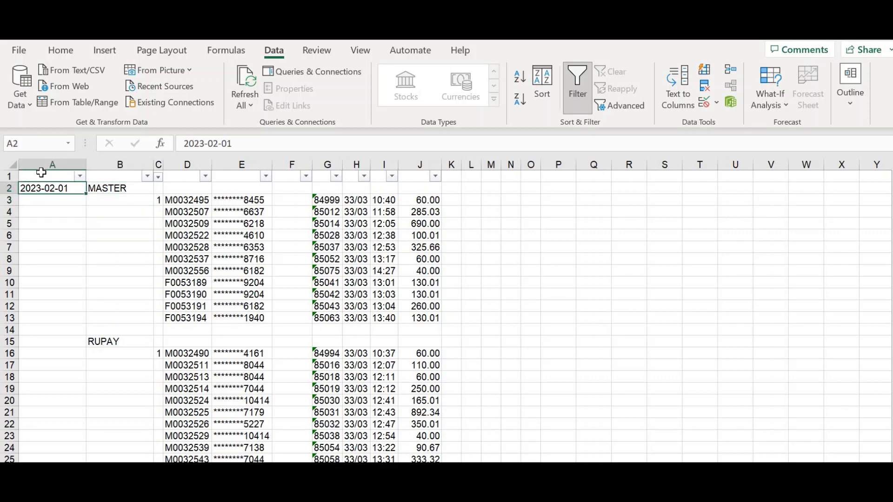
pyautogui.press('Right')
pyautogui.press('Down')
pyautogui.press('Left')
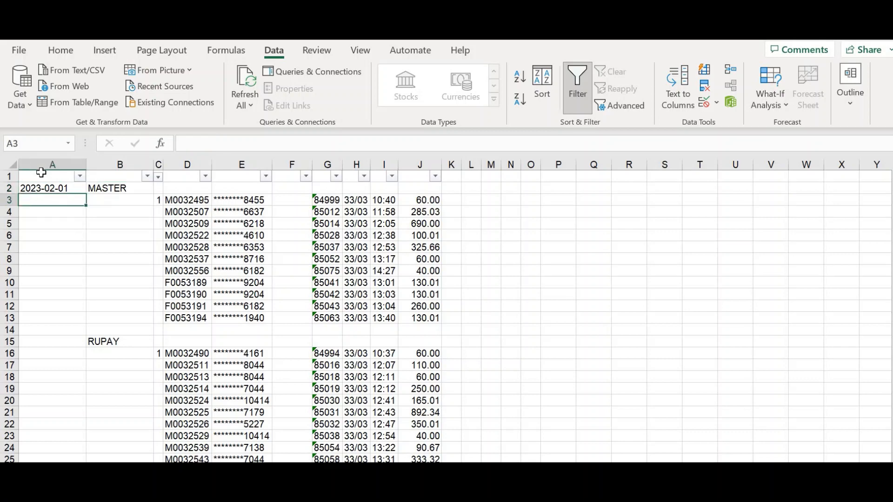
# Step: Select the range in columns A and B from A3 down to the last transaction row, 3621
pyautogui.hotkey('shift', 'Right')
pyautogui.hotkey('shift', 'Left')
pyautogui.hotkey('shift', 'Right')
pyautogui.hotkey('shift', 'Left')
pyautogui.hotkey('shift', 'Right')
pyautogui.hotkey('shift', 'Left')
pyautogui.hotkey('shift', 'Right')
pyautogui.hotkey('shift', 'Down')
pyautogui.hotkey('shift', 'Down')
pyautogui.hotkey('shift', 'Down')
pyautogui.hotkey('shift', 'Down')
pyautogui.hotkey('shift', 'Down')
pyautogui.hotkey('shift', 'Down')
pyautogui.hotkey('shift', 'Down')
pyautogui.hotkey('shift', 'Down')
pyautogui.hotkey('shift', 'Down')
pyautogui.hotkey('shift', 'Down')
pyautogui.hotkey('shift', 'Down')
pyautogui.hotkey('shift', 'Down')
pyautogui.hotkey('shift', 'Down')
pyautogui.hotkey('shift', 'Down')
pyautogui.hotkey('shift', 'Down')
pyautogui.hotkey('shift', 'Down')
pyautogui.hotkey('shift', 'Down')
pyautogui.hotkey('shift', 'Down')
pyautogui.hotkey('shift', 'Down')
pyautogui.hotkey('shift', 'Down')
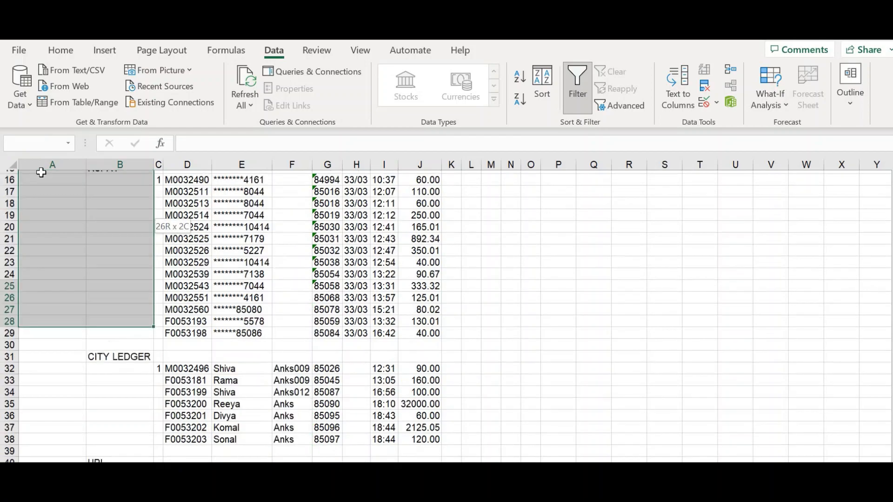
pyautogui.hotkey('shift', 'pagedown')
pyautogui.hotkey('shift', 'pagedown')
pyautogui.hotkey('shift', 'pagedown')
pyautogui.hotkey('shift', 'pagedown')
pyautogui.hotkey('shift', 'pagedown')
pyautogui.hotkey('shift', 'pagedown')
pyautogui.hotkey('shift', 'pagedown')
pyautogui.hotkey('shift', 'pagedown')
pyautogui.hotkey('shift', 'pagedown')
pyautogui.hotkey('shift', 'pagedown')
pyautogui.hotkey('shift', 'pagedown')
pyautogui.hotkey('shift', 'pagedown')
pyautogui.hotkey('shift', 'pagedown')
pyautogui.hotkey('shift', 'pagedown')
pyautogui.hotkey('shift', 'pagedown')
pyautogui.hotkey('shift', 'pagedown')
pyautogui.hotkey('shift', 'pagedown')
pyautogui.hotkey('shift', 'pagedown')
pyautogui.hotkey('shift', 'pagedown')
pyautogui.hotkey('shift', 'pagedown')
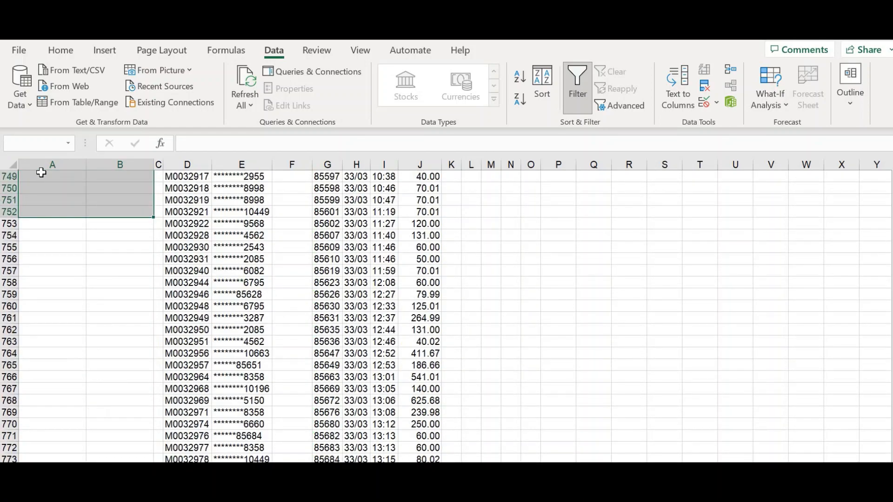
pyautogui.hotkey('shift', 'pagedown')
pyautogui.hotkey('shift', 'pagedown')
pyautogui.hotkey('shift', 'pagedown')
pyautogui.hotkey('shift', 'pagedown')
pyautogui.hotkey('shift', 'pagedown')
pyautogui.hotkey('shift', 'pagedown')
pyautogui.hotkey('shift', 'pagedown')
pyautogui.hotkey('shift', 'pagedown')
pyautogui.hotkey('shift', 'pagedown')
pyautogui.hotkey('shift', 'pagedown')
pyautogui.hotkey('shift', 'pagedown')
pyautogui.hotkey('shift', 'pagedown')
pyautogui.hotkey('shift', 'pagedown')
pyautogui.hotkey('shift', 'pagedown')
pyautogui.hotkey('shift', 'pagedown')
pyautogui.hotkey('shift', 'pagedown')
pyautogui.hotkey('shift', 'pagedown')
pyautogui.hotkey('shift', 'pagedown')
pyautogui.hotkey('shift', 'pagedown')
pyautogui.hotkey('shift', 'pagedown')
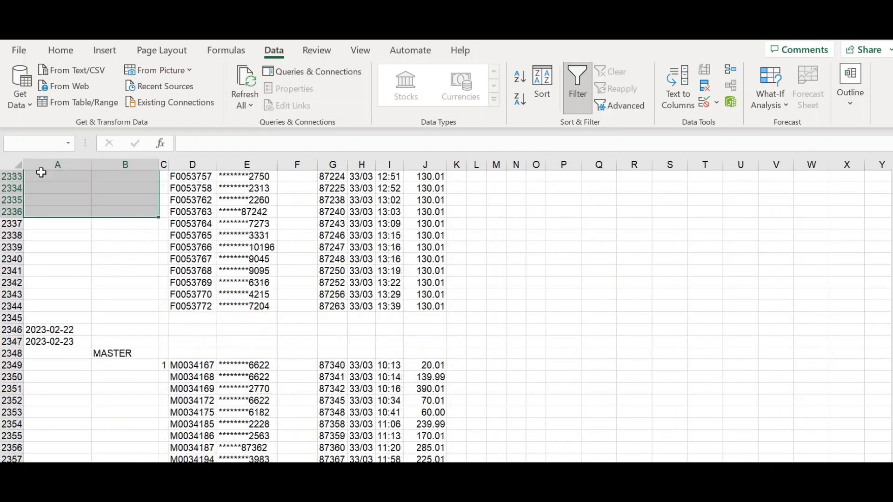
pyautogui.hotkey('shift', 'pagedown')
pyautogui.hotkey('shift', 'pagedown')
pyautogui.hotkey('shift', 'pagedown')
pyautogui.hotkey('shift', 'pagedown')
pyautogui.hotkey('shift', 'pagedown')
pyautogui.hotkey('shift', 'pagedown')
pyautogui.hotkey('shift', 'pagedown')
pyautogui.hotkey('shift', 'pagedown')
pyautogui.hotkey('shift', 'pagedown')
pyautogui.hotkey('shift', 'pagedown')
pyautogui.hotkey('shift', 'pagedown')
pyautogui.hotkey('shift', 'pagedown')
pyautogui.hotkey('shift', 'pagedown')
pyautogui.hotkey('shift', 'pagedown')
pyautogui.hotkey('shift', 'pagedown')
pyautogui.hotkey('shift', 'pagedown')
pyautogui.hotkey('shift', 'pagedown')
pyautogui.hotkey('shift', 'pagedown')
pyautogui.hotkey('shift', 'pagedown')
pyautogui.hotkey('shift', 'pagedown')
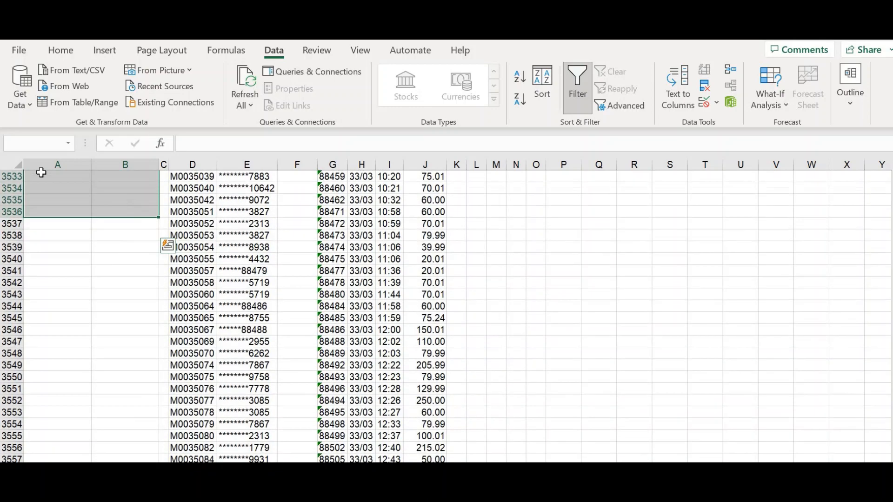
pyautogui.hotkey('shift', 'pagedown')
pyautogui.hotkey('shift', 'pagedown')
pyautogui.hotkey('shift', 'pagedown')
pyautogui.hotkey('shift', 'pagedown')
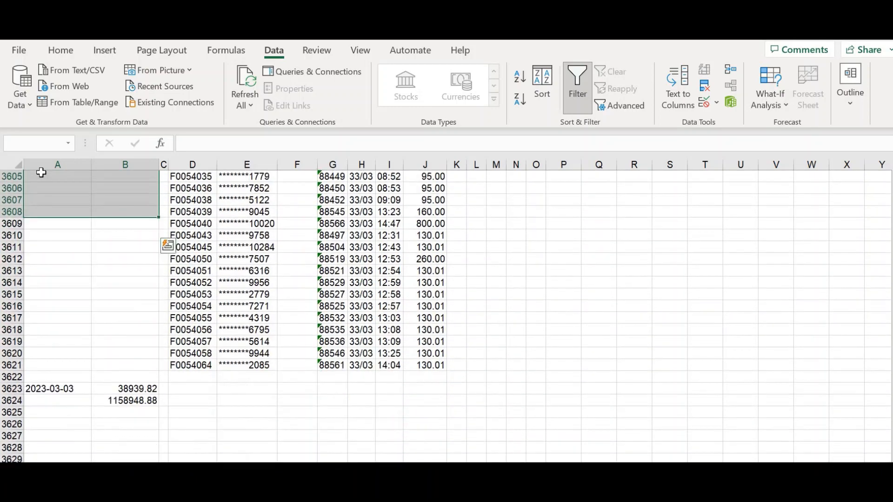
pyautogui.hotkey('shift', 'Up')
pyautogui.hotkey('shift', 'Up')
pyautogui.hotkey('shift', 'Up')
pyautogui.hotkey('shift', 'Up')
pyautogui.hotkey('shift', 'Up')
pyautogui.hotkey('shift', 'Up')
pyautogui.hotkey('shift', 'Up')
pyautogui.hotkey('shift', 'Up')
pyautogui.hotkey('shift', 'Up')
pyautogui.hotkey('shift', 'Up')
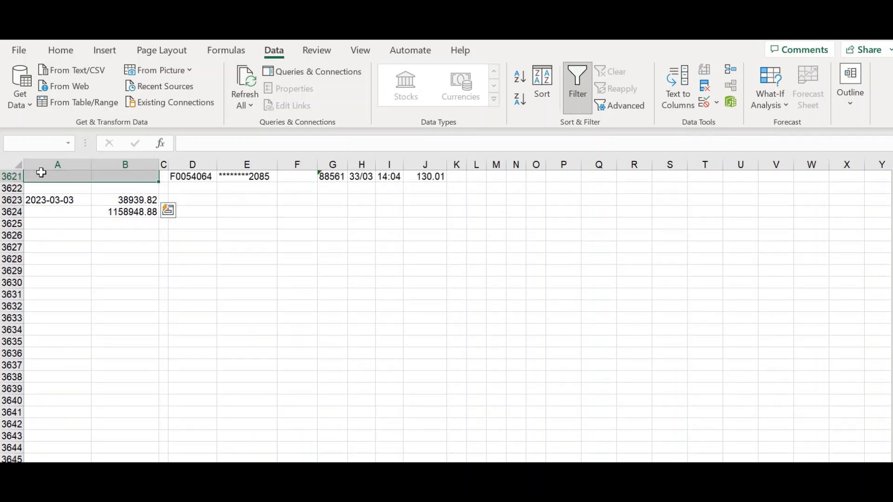
# Step: Narrow the selection in columns A and B to only its blank cells using Go To Special
pyautogui.hotkey('ctrl', 'g')
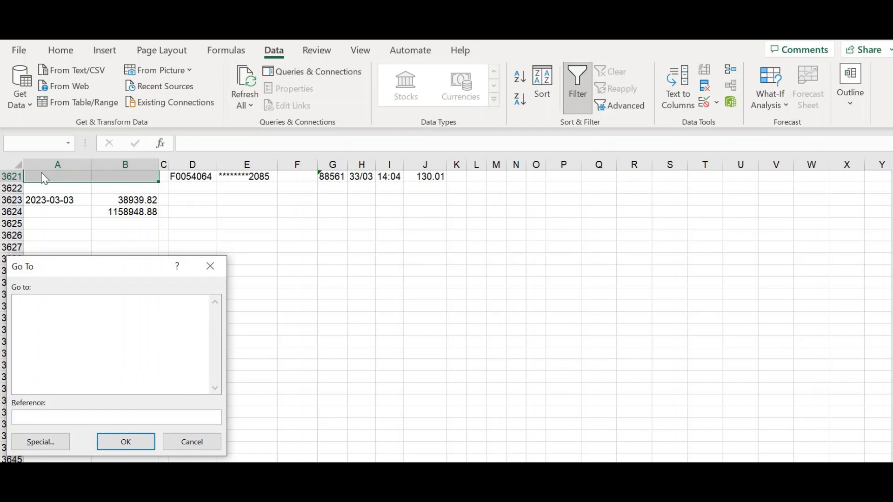
pyautogui.click(35, 441)
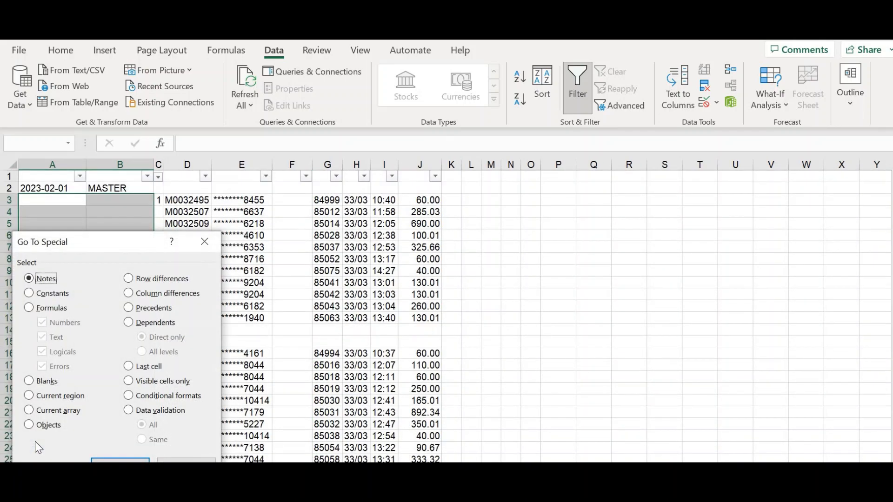
pyautogui.click(43, 382)
pyautogui.moveTo(126, 244); pyautogui.dragTo(173, 185)
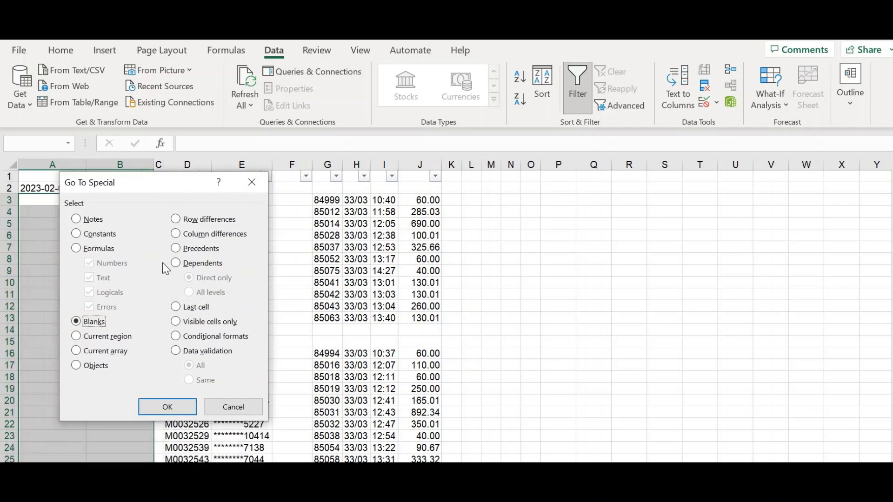
pyautogui.click(161, 402)
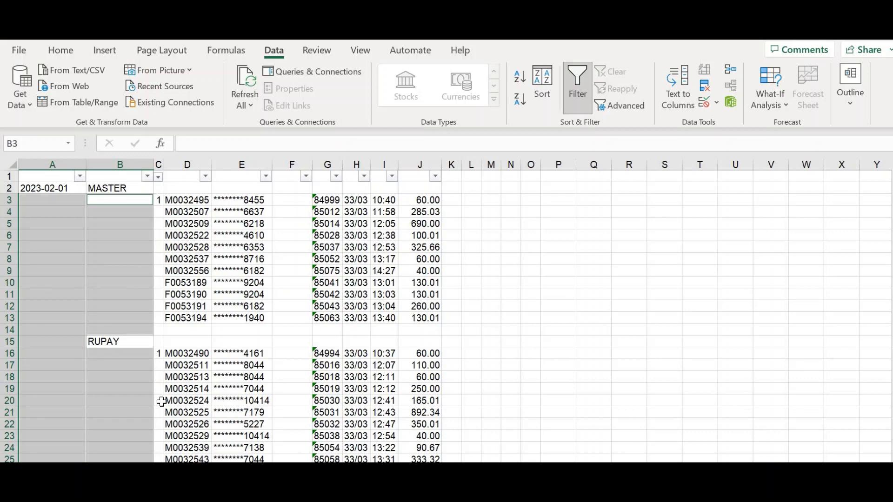
# Step: Fill all selected blank cells at once with a formula referencing the cell directly above, =B2 in B3
pyautogui.write('=')
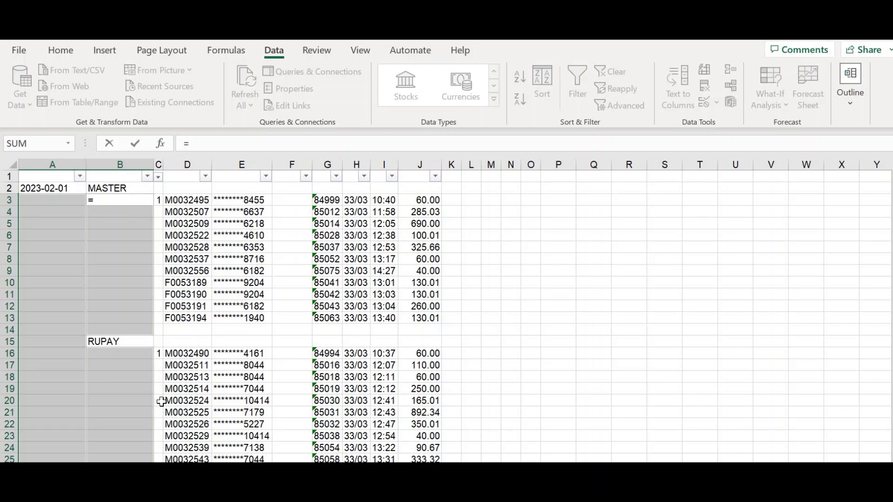
pyautogui.press('Up')
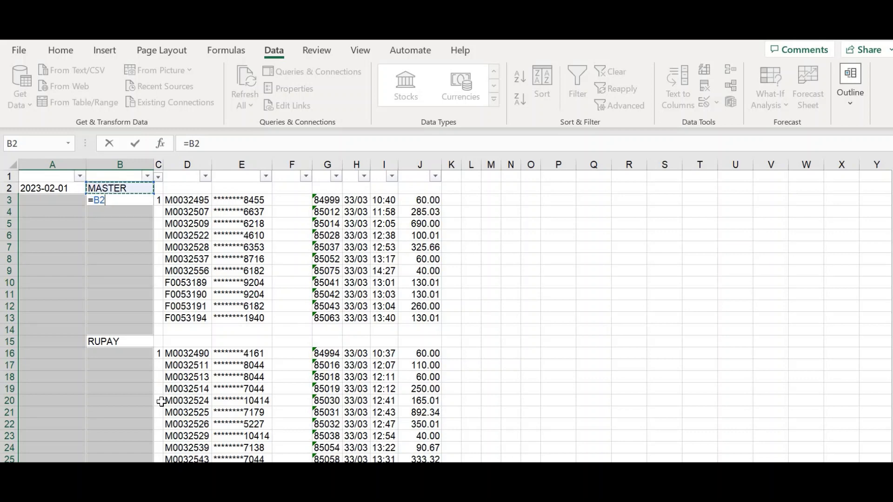
pyautogui.hotkey('ctrl', 'Return')
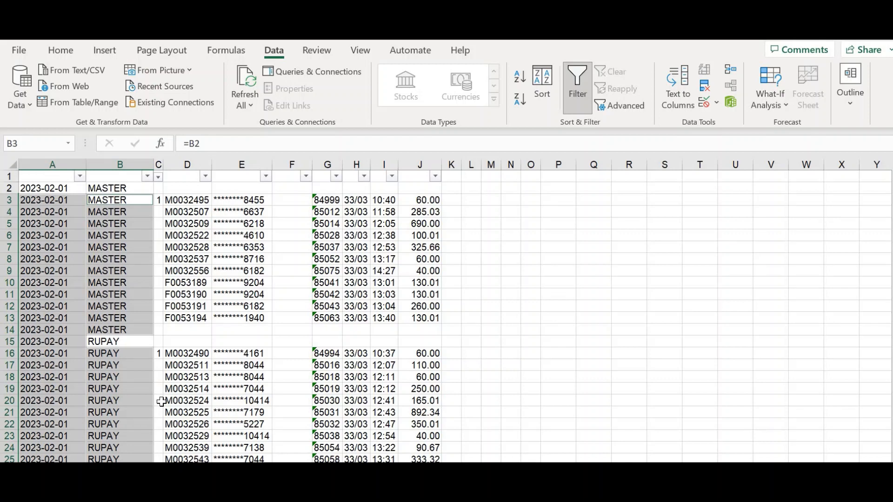
# Step: Check the filled dates and payment categories down to row 3621, and return to the top of column A
pyautogui.press('Left')
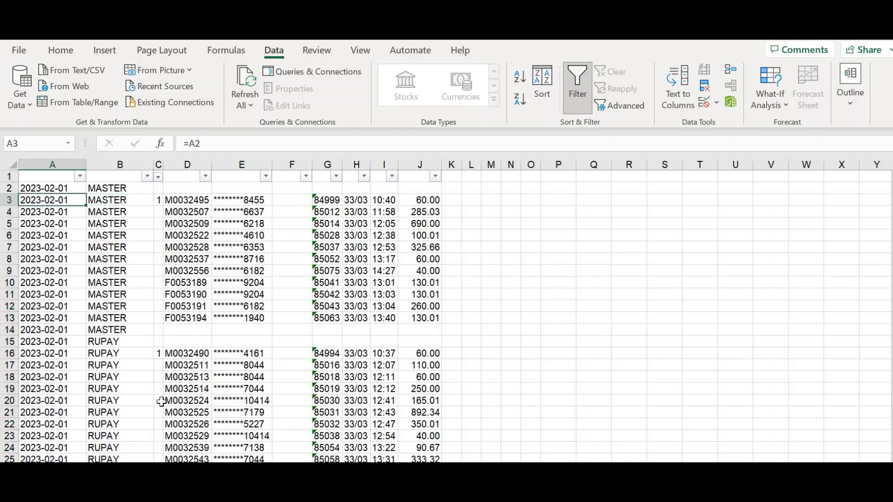
pyautogui.hotkey('ctrl', 'Down')
pyautogui.press('Right')
pyautogui.press('Left')
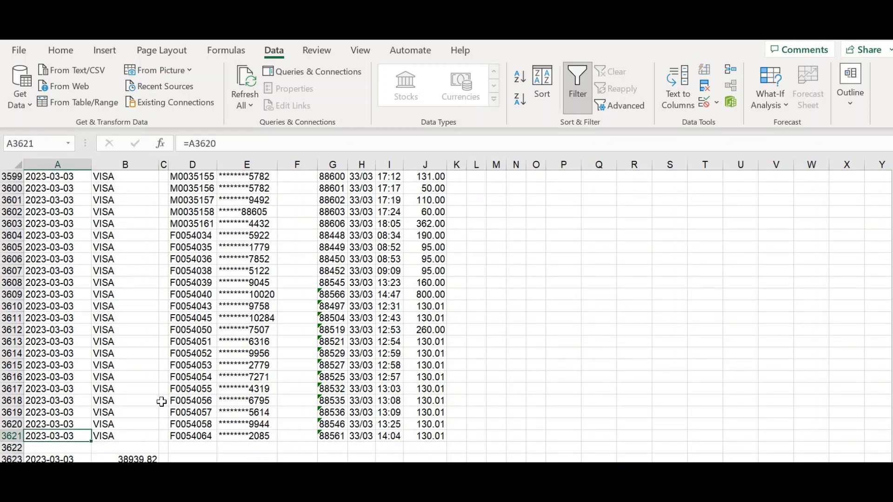
pyautogui.press('Up')
pyautogui.press('Up')
pyautogui.press('Up')
pyautogui.press('Up')
pyautogui.press('Up')
pyautogui.press('Up')
pyautogui.press('Up')
pyautogui.press('Up')
pyautogui.press('Up')
pyautogui.press('Up')
pyautogui.press('Up')
pyautogui.press('Up')
pyautogui.press('Up')
pyautogui.press('Up')
pyautogui.press('Up')
pyautogui.press('Up')
pyautogui.press('Up')
pyautogui.press('Up')
pyautogui.press('Up')
pyautogui.press('Up')
pyautogui.press('Up')
pyautogui.press('Up')
pyautogui.press('Up')
pyautogui.press('Up')
pyautogui.press('Up')
pyautogui.press('Up')
pyautogui.press('Up')
pyautogui.press('Up')
pyautogui.press('Up')
pyautogui.press('Up')
pyautogui.press('Up')
pyautogui.press('Up')
pyautogui.press('Up')
pyautogui.press('Up')
pyautogui.press('Up')
pyautogui.press('Up')
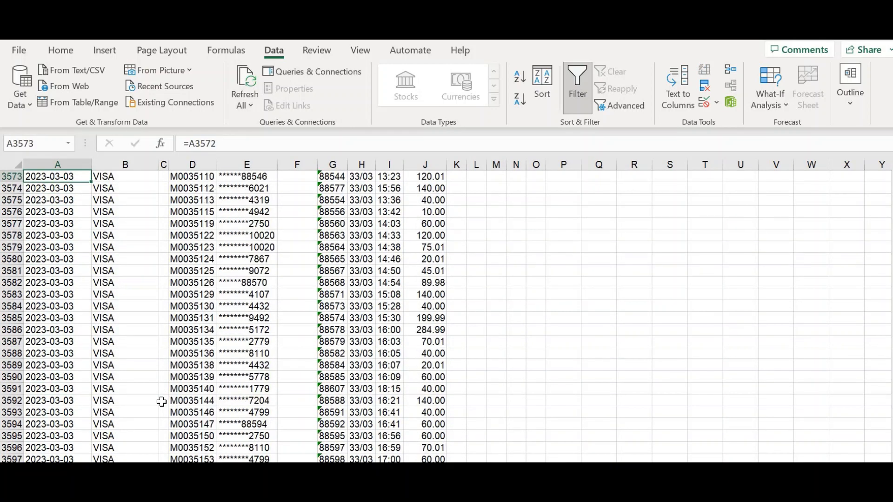
pyautogui.hotkey('ctrl', 'Up')
pyautogui.press('Up')
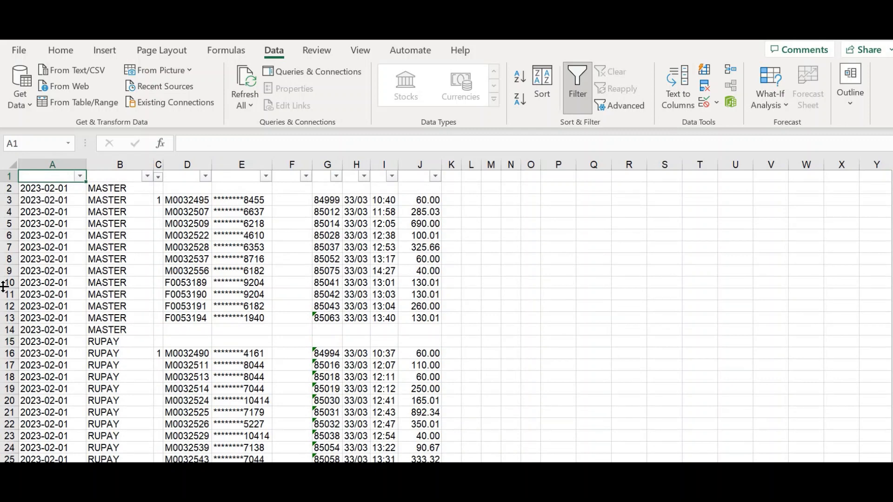
# Step: Copy columns A and B and paste them back in place using Paste Special, ending on B2
pyautogui.click(56, 158)
pyautogui.hotkey('shift', 'Right')
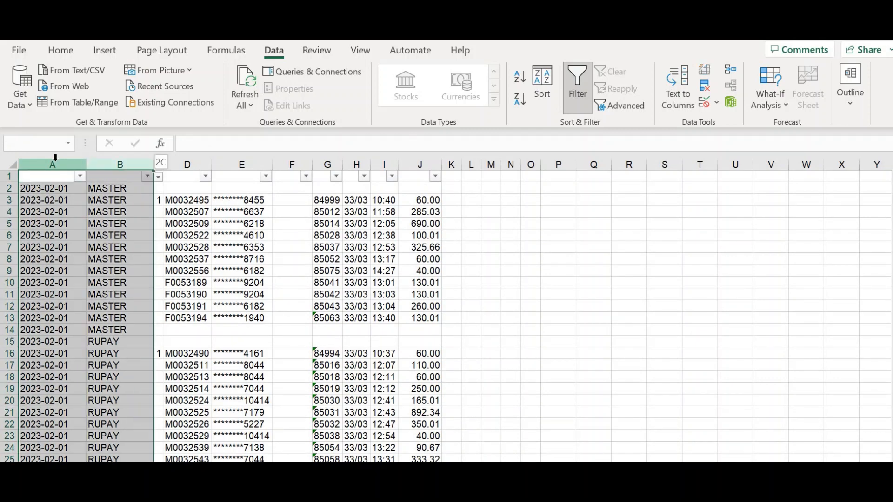
pyautogui.hotkey('ctrl', 'c')
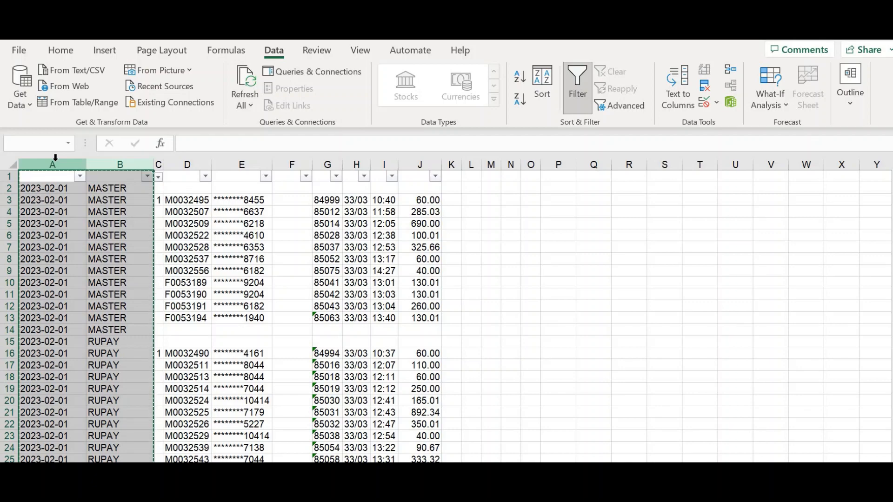
pyautogui.hotkey('ctrl', 'alt', 'v')
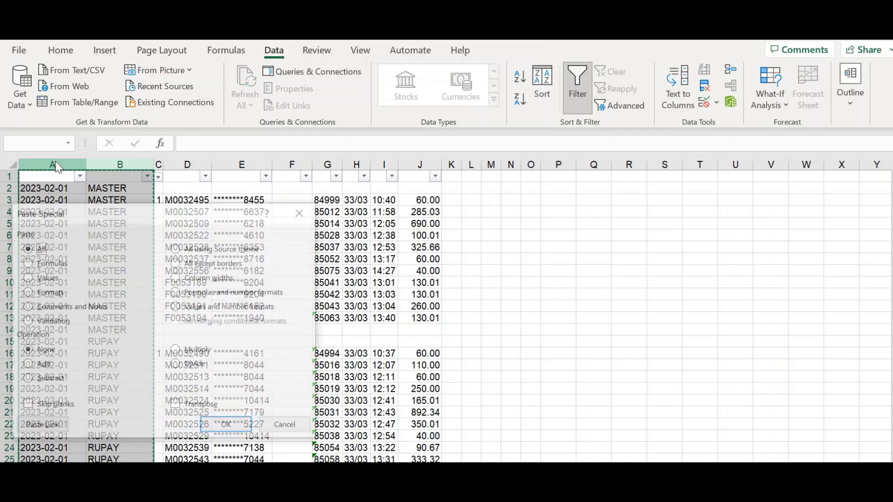
pyautogui.press('Return')
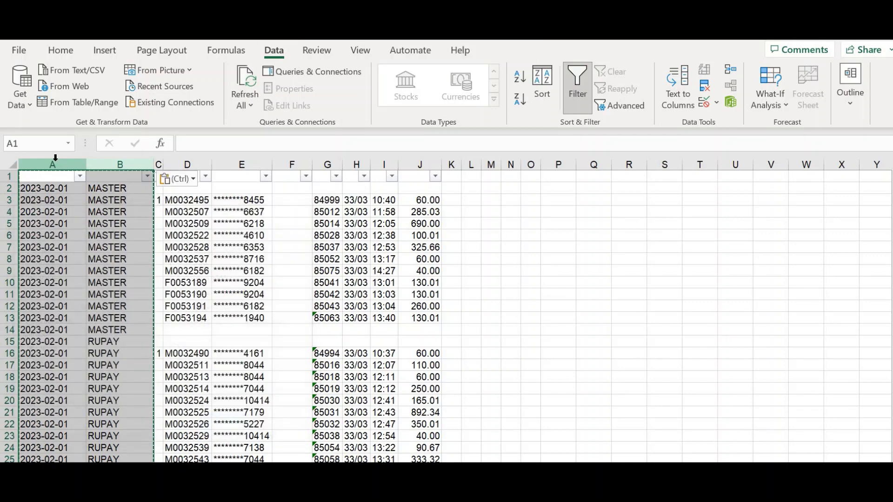
pyautogui.press('Down')
pyautogui.press('Right')
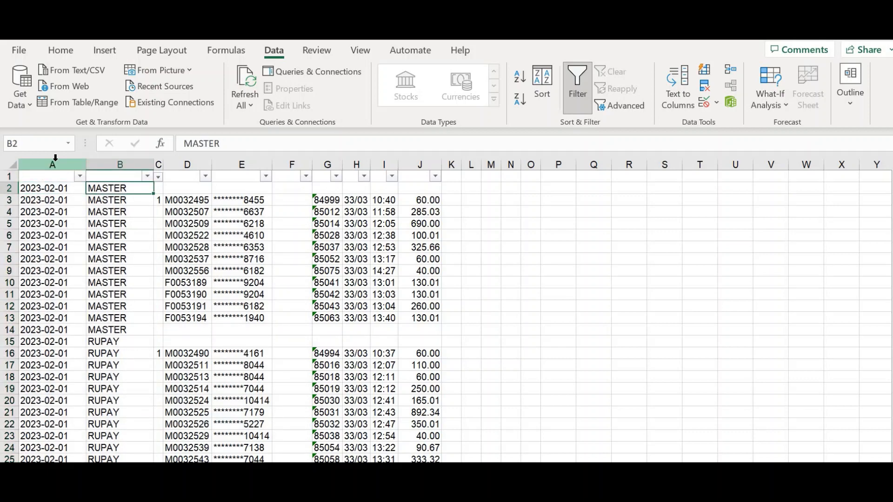
# Step: Filter column D to show only the rows with blank cells
pyautogui.press('Up')
pyautogui.press('Right')
pyautogui.press('Right')
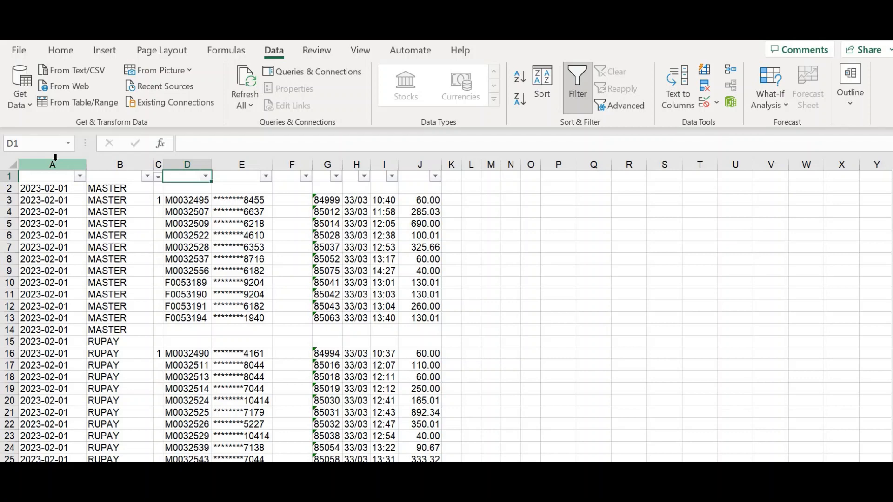
pyautogui.hotkey('alt', 'Down')
pyautogui.press('Down')
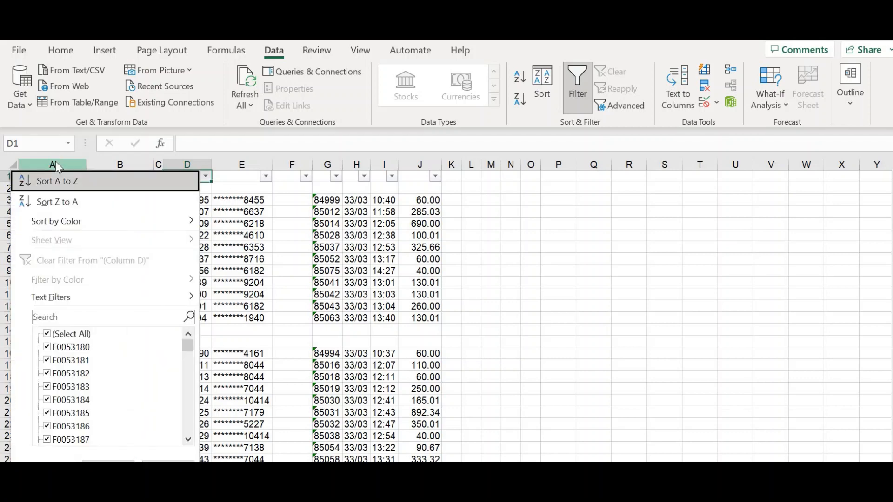
pyautogui.press('Tab')
pyautogui.press('Tab')
pyautogui.press('space')
pyautogui.press('Down')
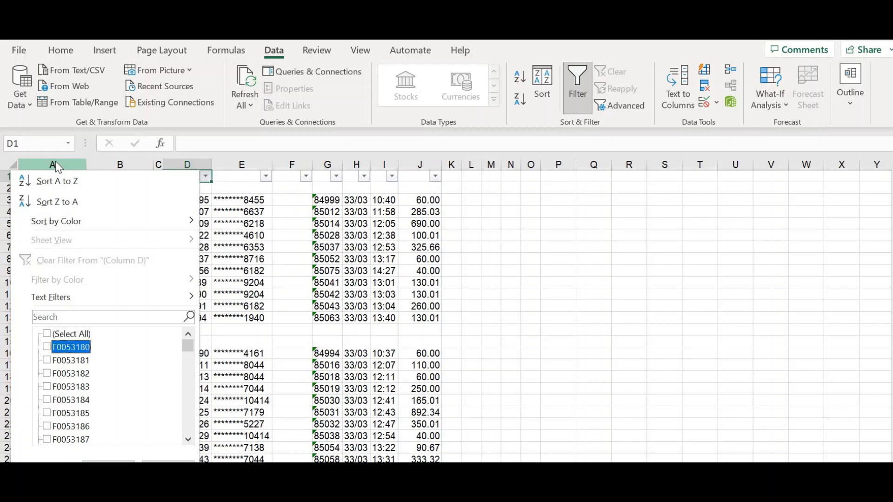
pyautogui.press('End')
pyautogui.press('space')
pyautogui.press('Return')
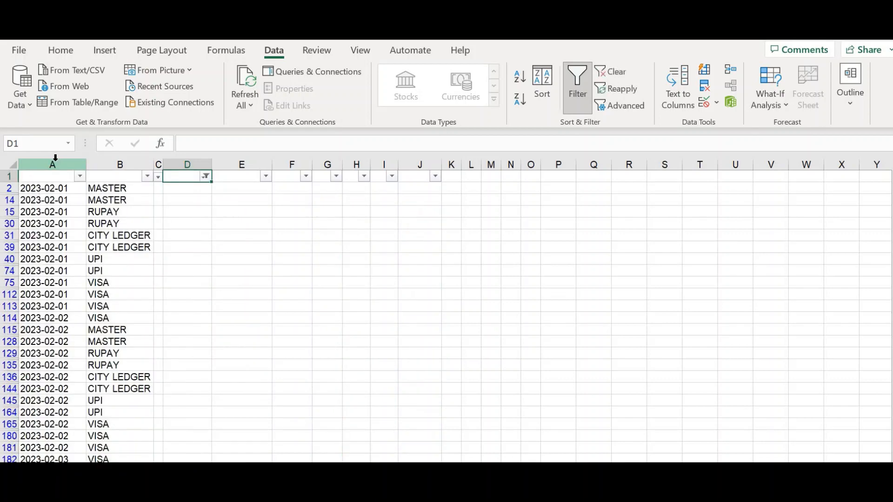
# Step: Select the filtered rows across columns A to I, from row 2 down to row 3528
pyautogui.press('Left')
pyautogui.press('Left')
pyautogui.press('Left')
pyautogui.press('Down')
pyautogui.hotkey('shift', 'Right')
pyautogui.hotkey('shift', 'Right')
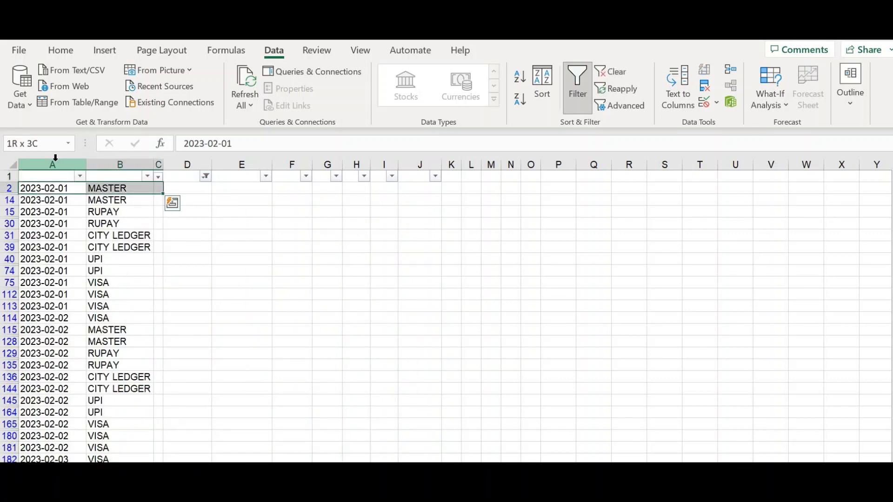
pyautogui.hotkey('ctrl', 'shift', 'Down')
pyautogui.hotkey('shift', 'Right')
pyautogui.hotkey('shift', 'Right')
pyautogui.hotkey('shift', 'Right')
pyautogui.hotkey('shift', 'Right')
pyautogui.hotkey('shift', 'Right')
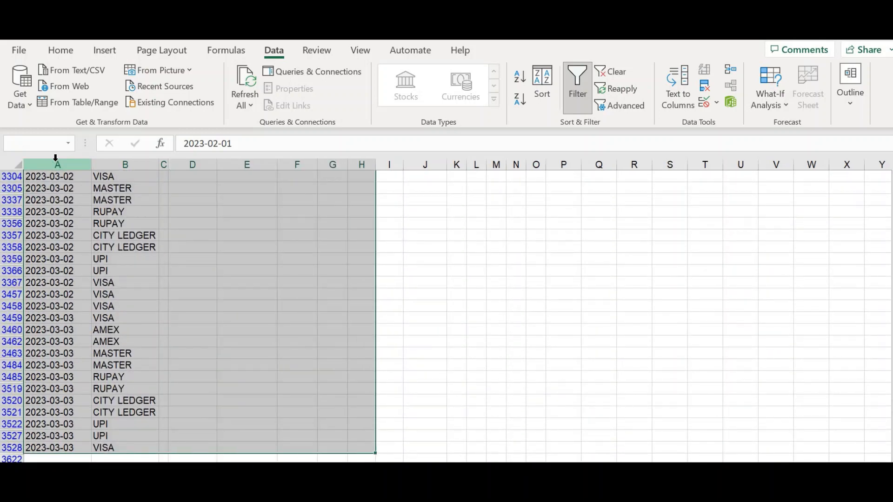
pyautogui.hotkey('shift', 'Right')
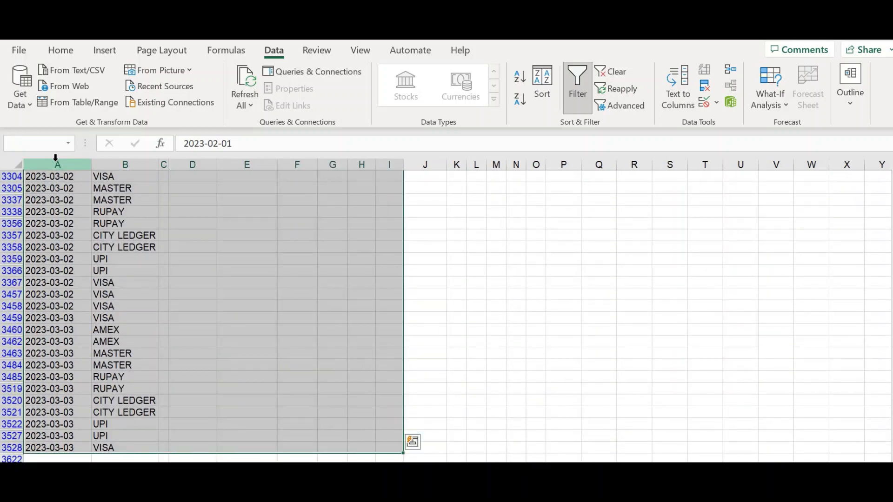
pyautogui.hotkey('ctrl', 'q')
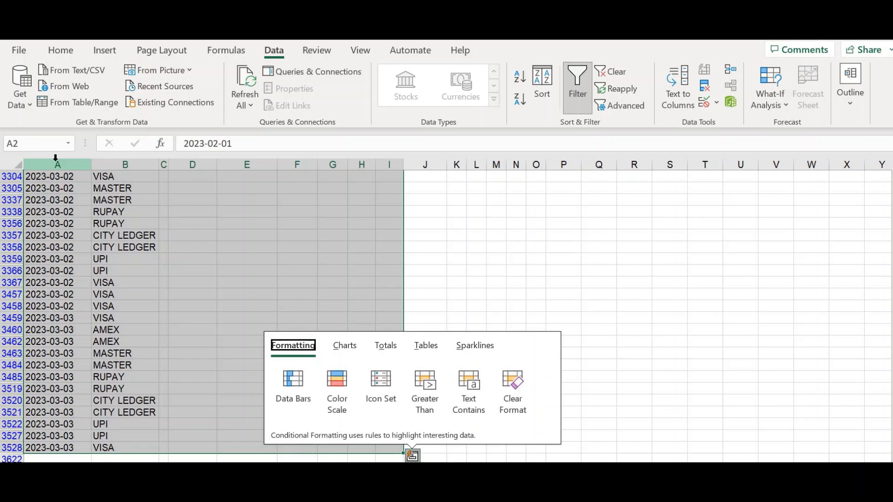
pyautogui.press('Escape')
pyautogui.write('04-03-2023')
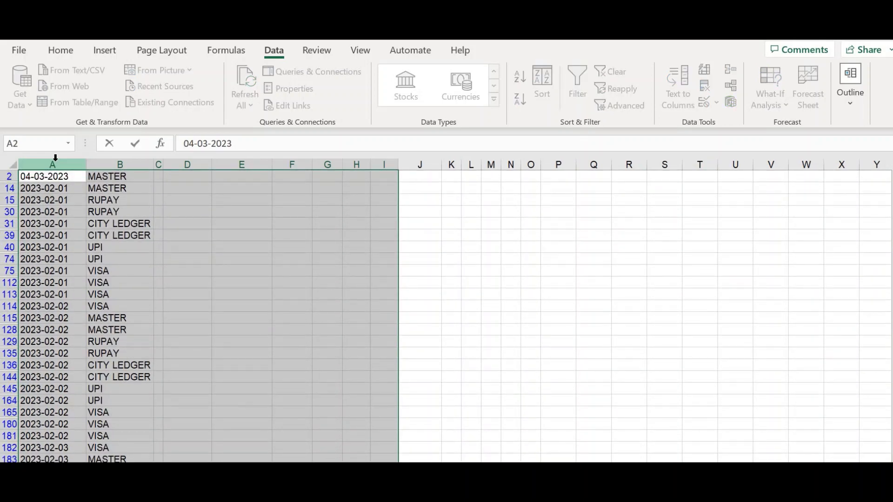
pyautogui.hotkey('alt', 'r')
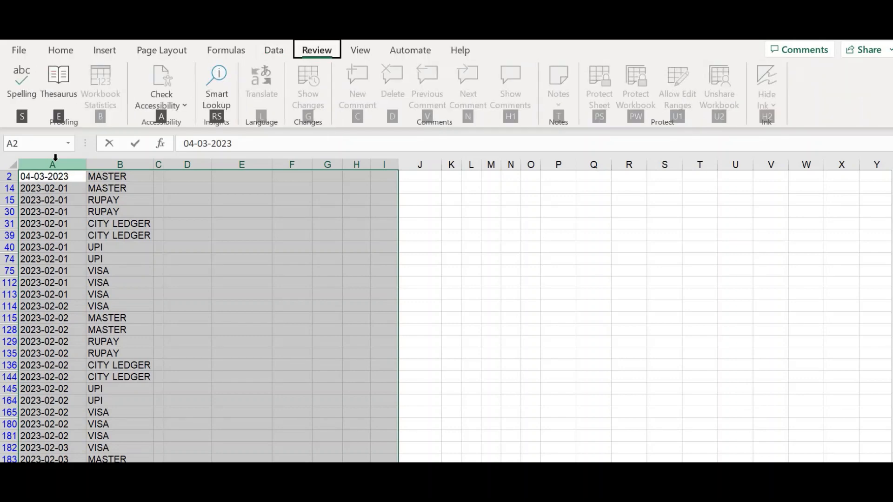
pyautogui.press('Escape')
pyautogui.press('Escape')
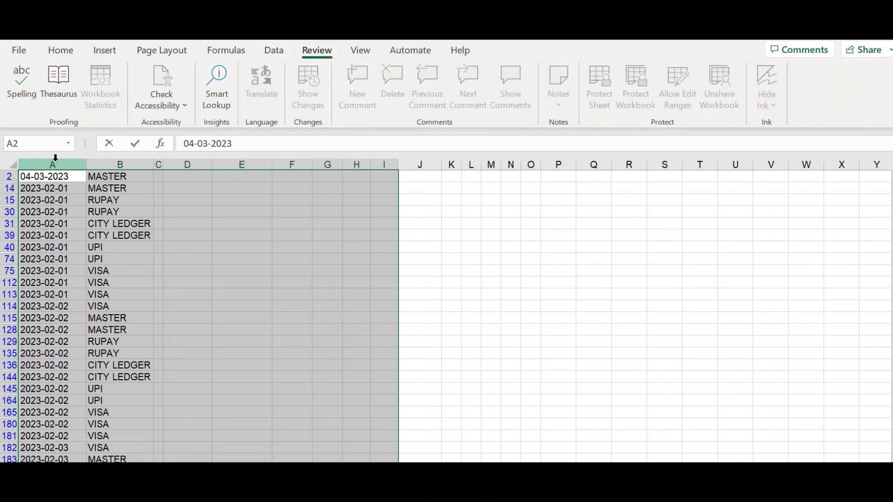
pyautogui.press('alt')
pyautogui.press('Escape')
pyautogui.press('Escape')
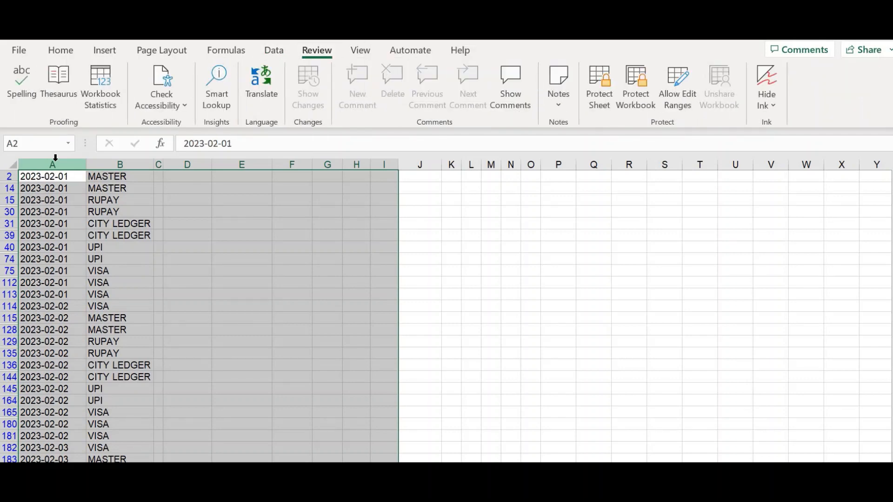
# Step: Delete the selected filtered rows and clear the filter so all remaining transactions show
pyautogui.hotkey('ctrl', '-')
pyautogui.press('Return')
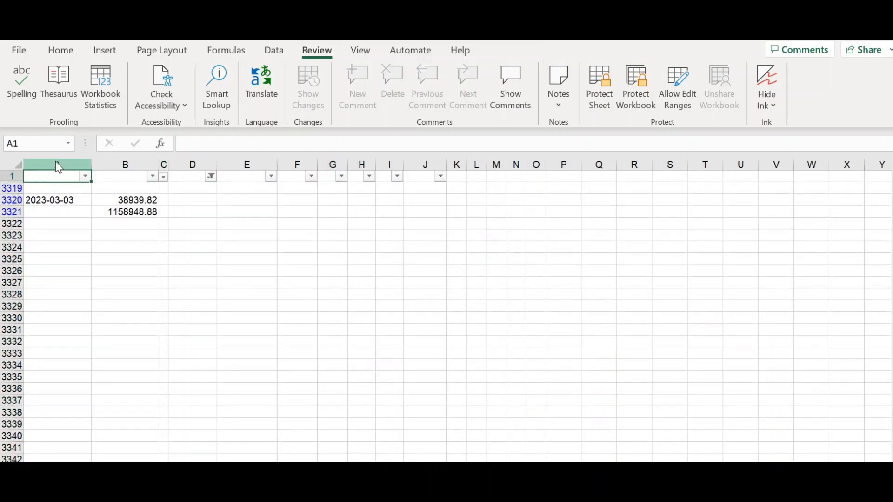
pyautogui.press('alt')
pyautogui.press('a')
pyautogui.press('c')
pyautogui.press('Down')
pyautogui.press('Right')
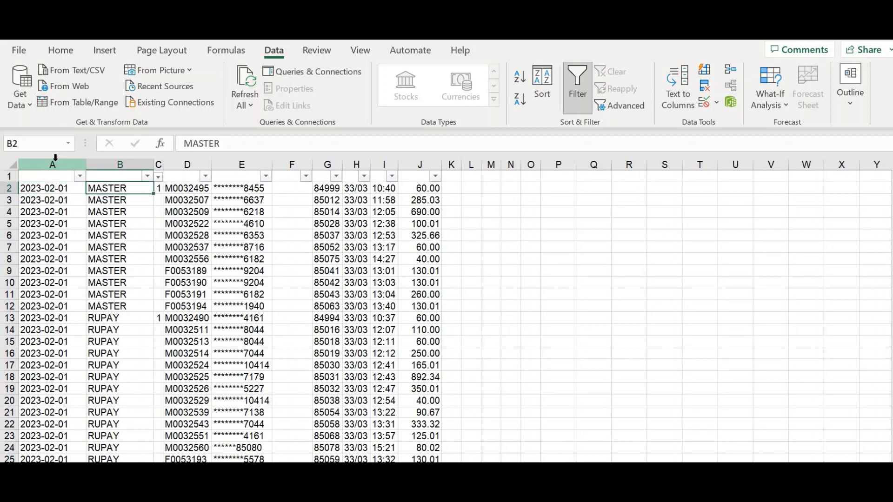
# Step: Clear the leftover date and totals in A3320:C3321 below the transactions, and return to the top of the sheet
pyautogui.hotkey('ctrl', 'Down')
pyautogui.hotkey('ctrl', 'Down')
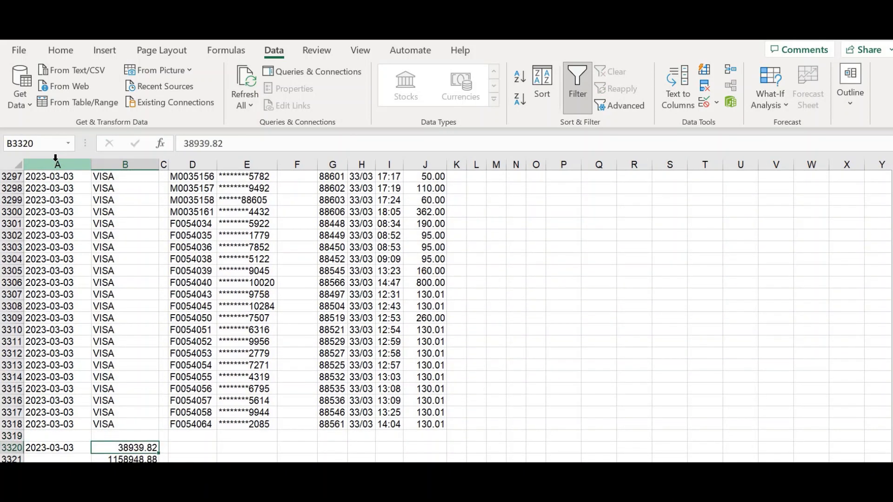
pyautogui.press('Down')
pyautogui.press('Down')
pyautogui.press('Up')
pyautogui.press('Up')
pyautogui.press('Left')
pyautogui.hotkey('shift', 'Down')
pyautogui.hotkey('shift', 'Right')
pyautogui.hotkey('shift', 'Right')
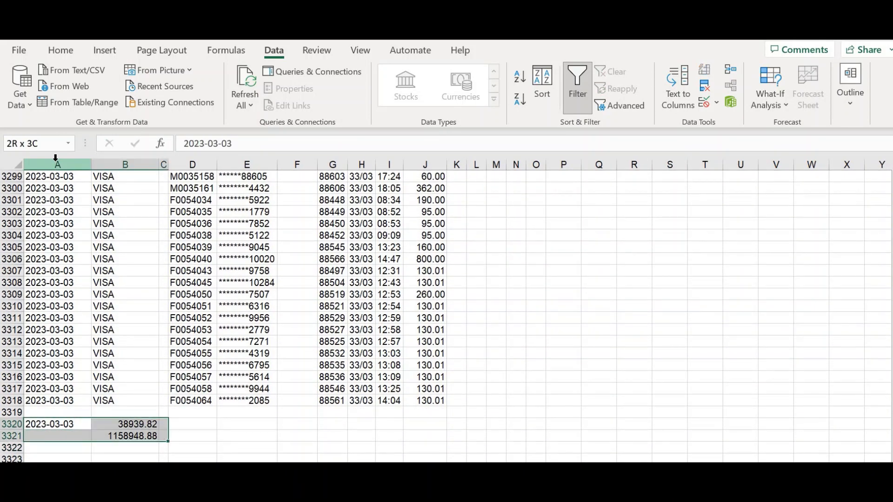
pyautogui.press('Delete')
pyautogui.press('Up')
pyautogui.hotkey('ctrl', 'Home')
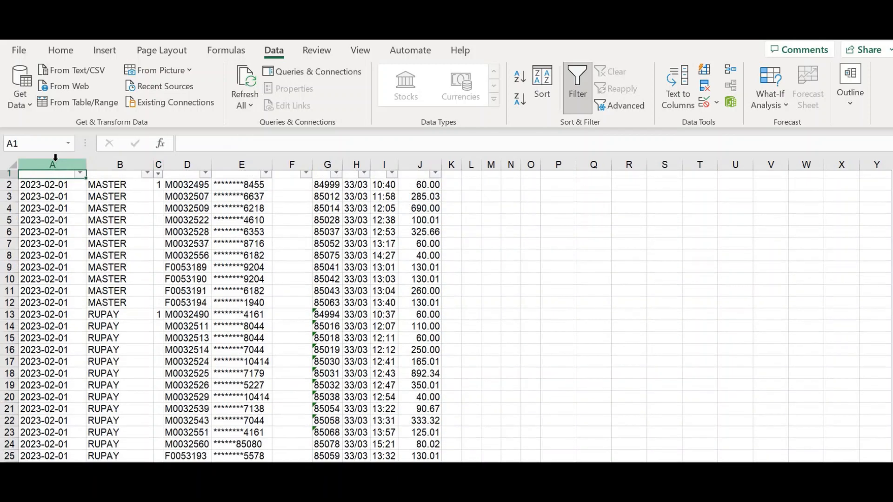
# Step: Look through the cleaned transactions by payment category down to about row 81, and return to B2
pyautogui.press('Down')
pyautogui.press('Down')
pyautogui.press('Right')
pyautogui.press('Right')
pyautogui.press('Right')
pyautogui.press('Left')
pyautogui.press('Left')
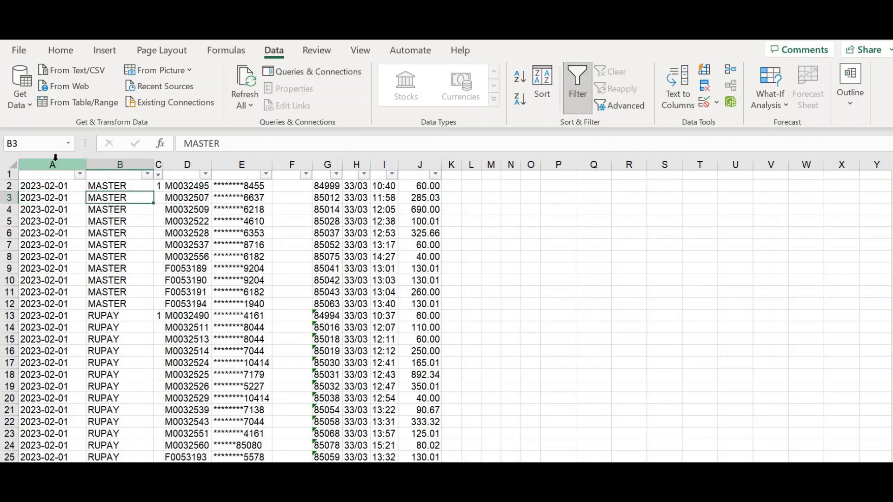
pyautogui.press('Down')
pyautogui.press('Down')
pyautogui.press('Down')
pyautogui.press('Down')
pyautogui.press('Down')
pyautogui.press('Down')
pyautogui.press('Down')
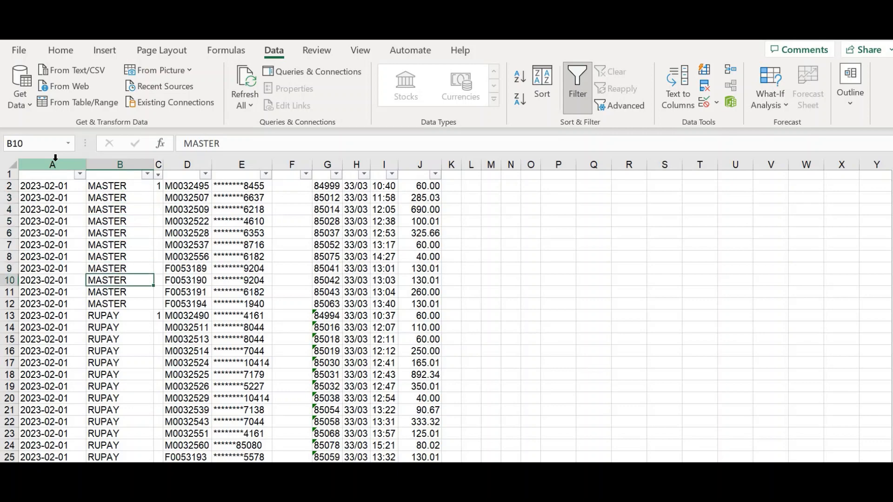
pyautogui.press('Down')
pyautogui.press('Down')
pyautogui.press('Down')
pyautogui.press('Down')
pyautogui.press('Down')
pyautogui.press('Down')
pyautogui.press('Down')
pyautogui.press('Down')
pyautogui.press('Down')
pyautogui.press('Down')
pyautogui.press('Down')
pyautogui.press('Down')
pyautogui.press('Down')
pyautogui.press('Down')
pyautogui.press('Down')
pyautogui.press('Down')
pyautogui.press('Down')
pyautogui.press('Down')
pyautogui.press('Down')
pyautogui.press('Down')
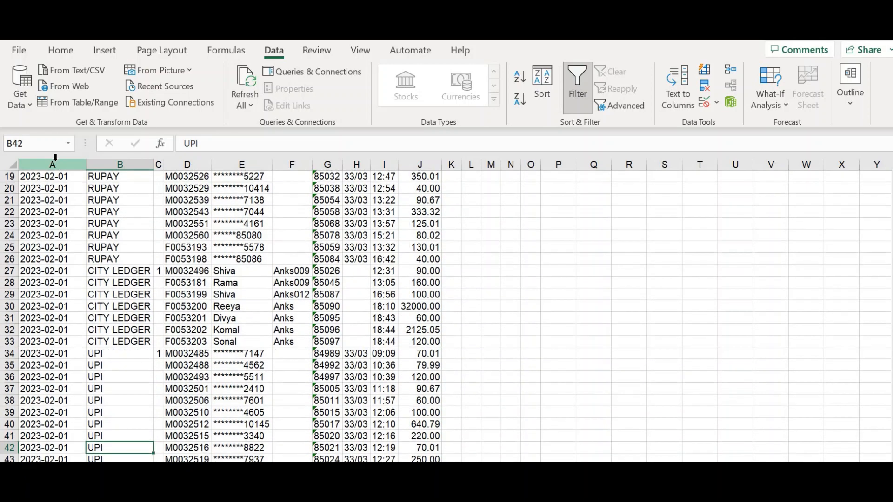
pyautogui.press('Down')
pyautogui.press('Down')
pyautogui.press('Down')
pyautogui.press('Down')
pyautogui.press('Down')
pyautogui.press('Down')
pyautogui.press('Down')
pyautogui.press('Down')
pyautogui.press('Down')
pyautogui.press('Down')
pyautogui.press('Down')
pyautogui.press('Down')
pyautogui.press('Down')
pyautogui.press('Down')
pyautogui.press('Down')
pyautogui.press('Down')
pyautogui.press('Down')
pyautogui.press('Down')
pyautogui.press('Down')
pyautogui.press('Down')
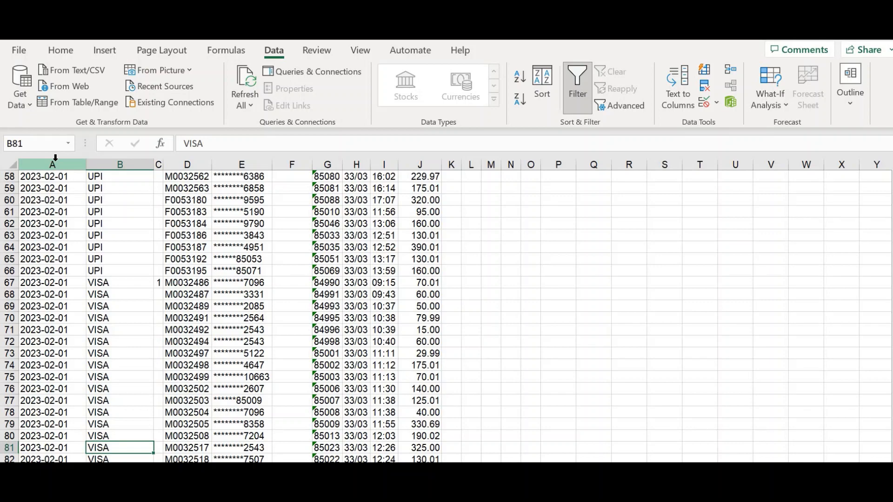
pyautogui.press('Up')
pyautogui.press('Up')
pyautogui.press('Up')
pyautogui.press('Up')
pyautogui.press('Up')
pyautogui.press('Up')
pyautogui.press('Up')
pyautogui.press('Up')
pyautogui.press('Up')
pyautogui.press('Up')
pyautogui.press('Up')
pyautogui.press('Up')
pyautogui.press('Up')
pyautogui.press('Up')
pyautogui.press('Up')
pyautogui.press('Up')
pyautogui.press('Up')
pyautogui.press('Up')
pyautogui.press('Up')
pyautogui.press('Up')
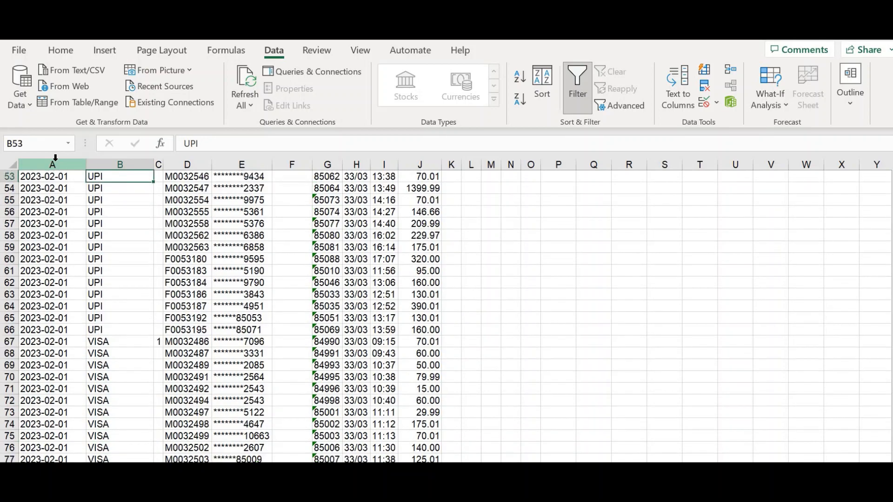
pyautogui.press('Up')
pyautogui.press('Up')
pyautogui.press('Up')
pyautogui.press('Up')
pyautogui.press('Up')
pyautogui.press('Up')
pyautogui.press('Up')
pyautogui.press('Up')
pyautogui.press('Up')
pyautogui.press('Up')
pyautogui.press('Up')
pyautogui.press('Up')
pyautogui.press('Up')
pyautogui.press('Up')
pyautogui.press('Up')
pyautogui.press('Up')
pyautogui.press('Up')
pyautogui.press('Up')
pyautogui.press('Up')
pyautogui.press('Up')
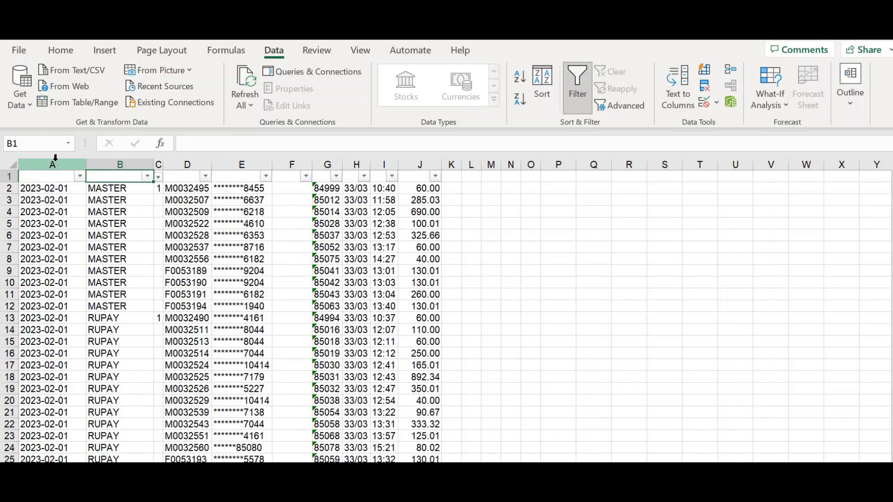
pyautogui.press('Down')
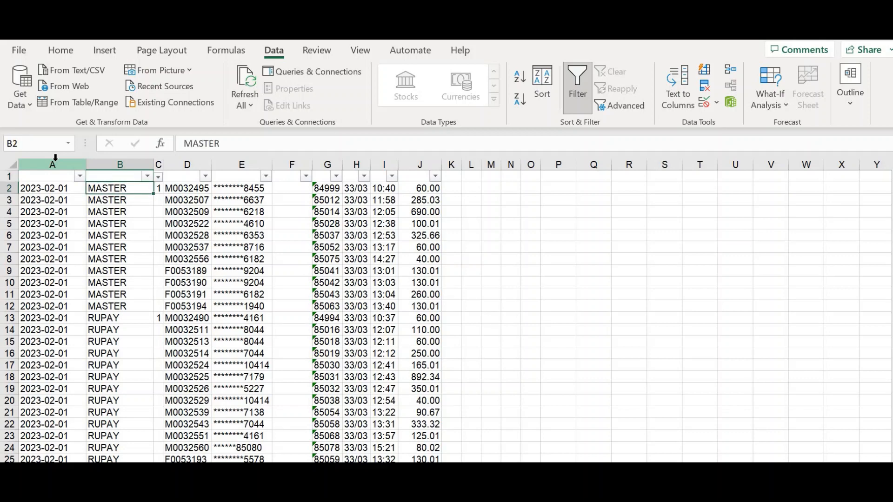